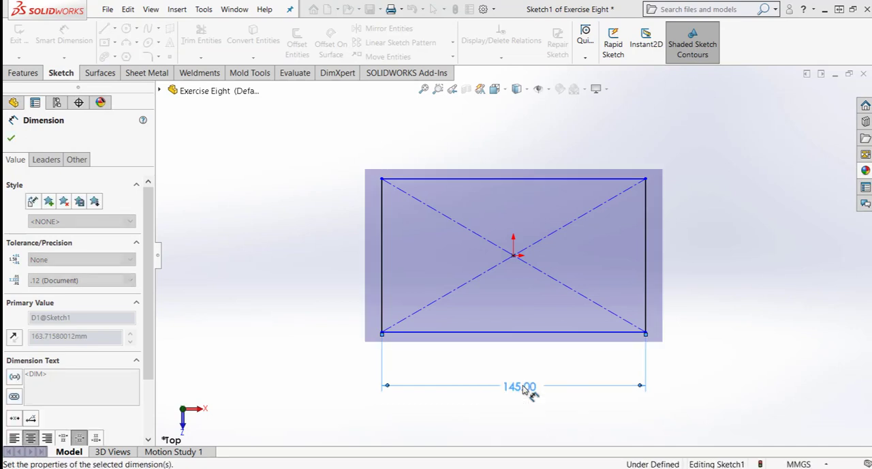
- Dimension the left vertical side of the rectangle to 110 mm
{"action": "left_click", "coordinate": [365, 292]}
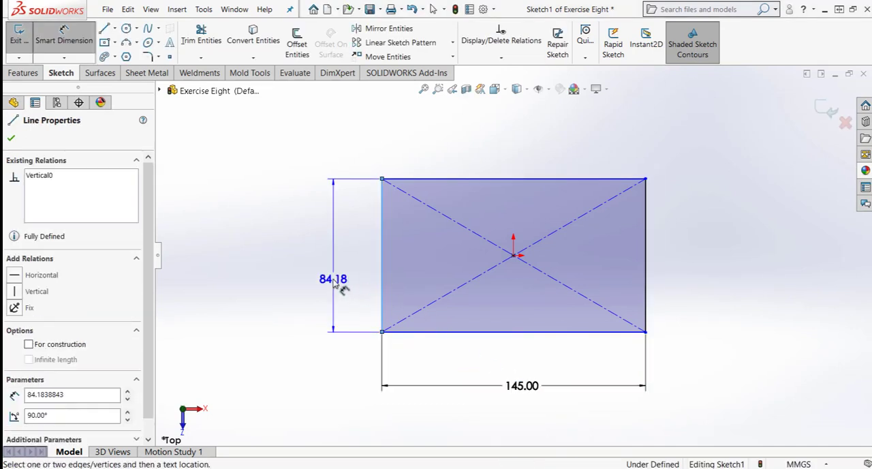
{"action": "left_click", "coordinate": [334, 283]}
{"action": "type", "text": "110"}
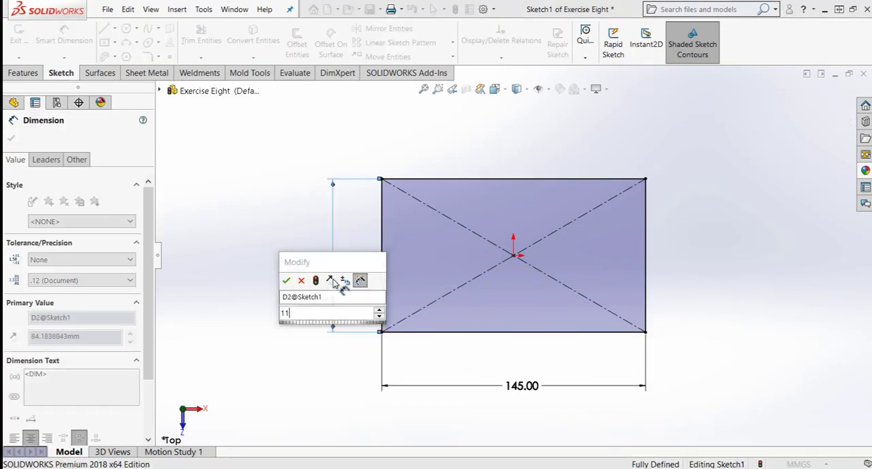
{"action": "left_click", "coordinate": [285, 282]}
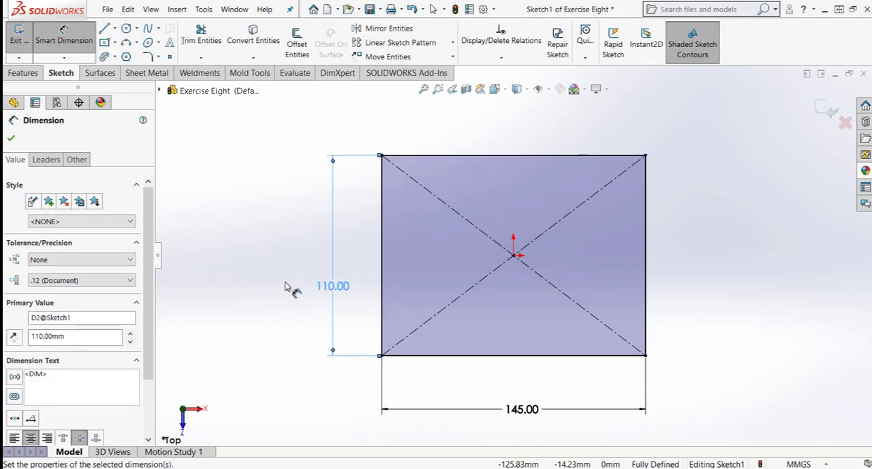
{"action": "key", "text": "Escape"}
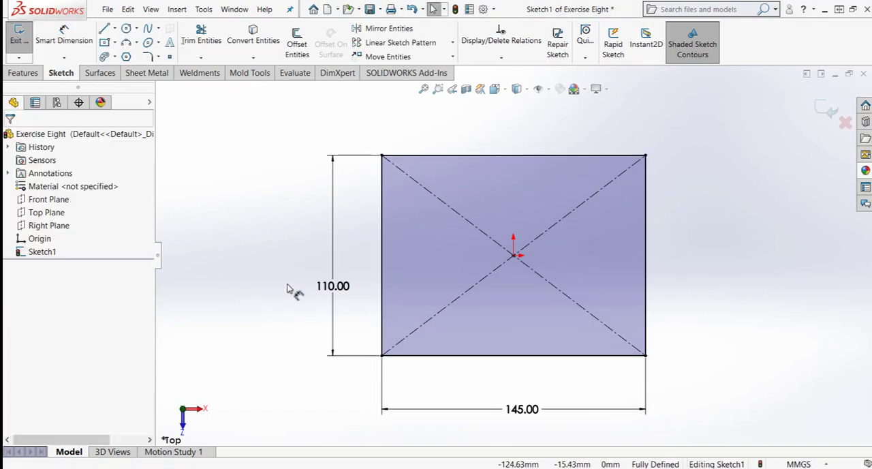
- Sketch a circle about 22 mm in diameter inside the rectangle's left half, about 48 mm left of and 7 mm below the origin
{"action": "left_click", "coordinate": [126, 28]}
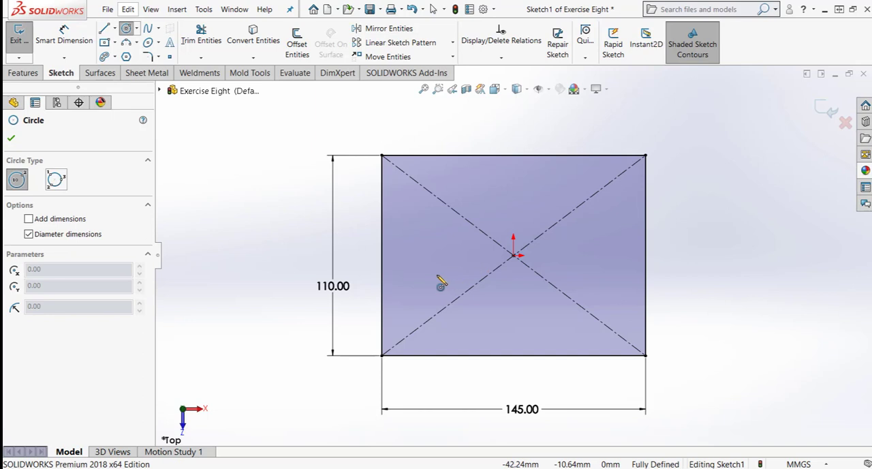
{"action": "left_click", "coordinate": [428, 268]}
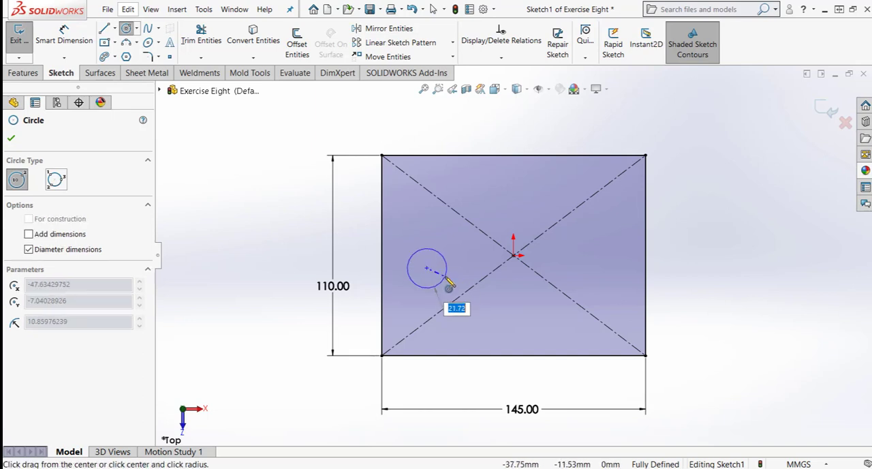
{"action": "left_click", "coordinate": [446, 279]}
{"action": "key", "text": "Escape"}
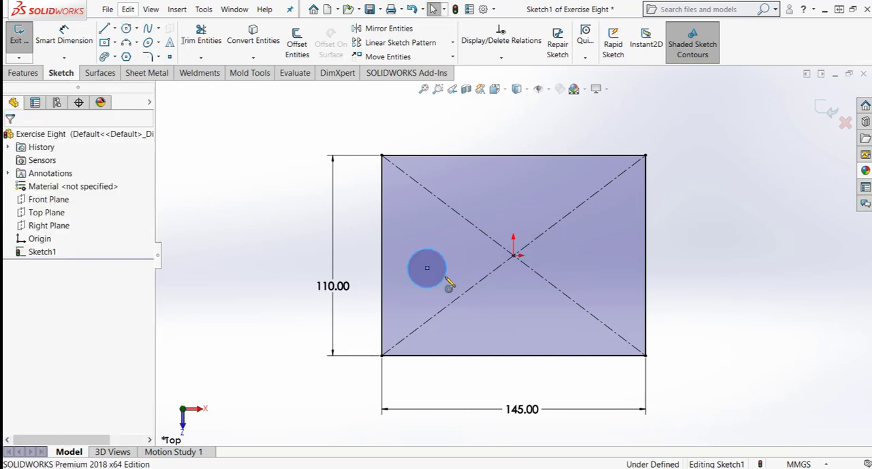
- Draw a vertical centerline from the midpoint of the rectangle's top edge to the midpoint of its bottom edge
{"action": "left_click", "coordinate": [116, 28]}
{"action": "left_click", "coordinate": [137, 56]}
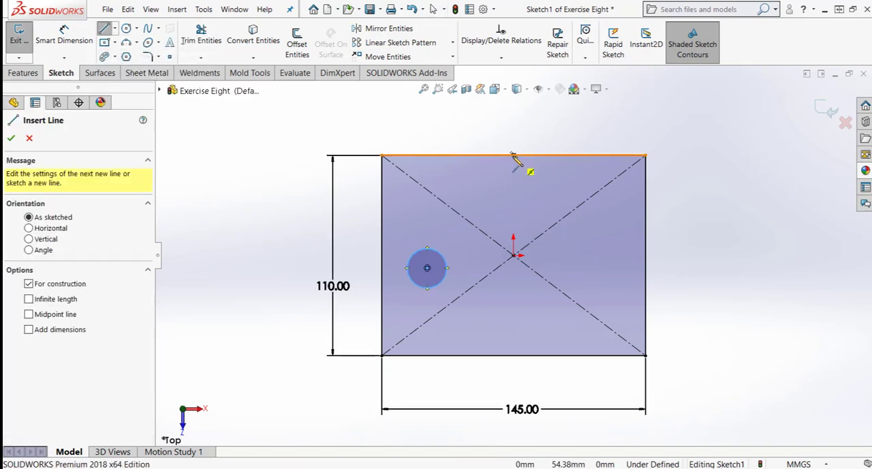
{"action": "left_click", "coordinate": [514, 155]}
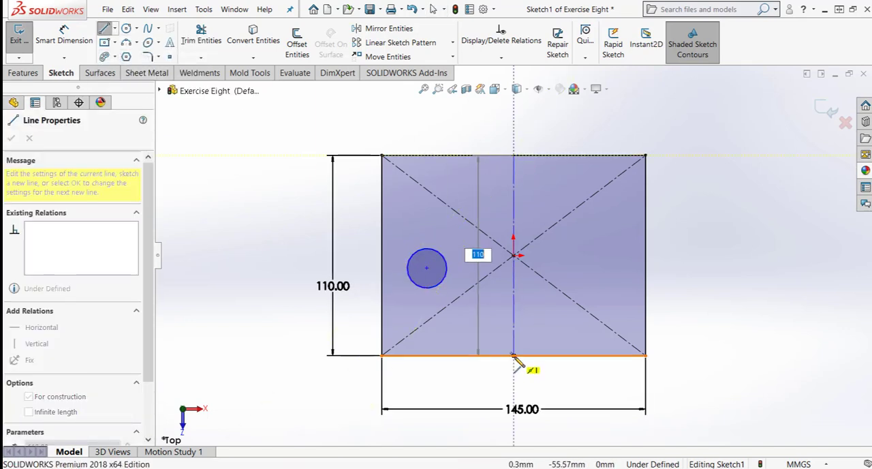
{"action": "left_click", "coordinate": [514, 355]}
{"action": "key", "text": "Escape"}
- Dimension the circle's diameter to 14 mm
{"action": "right_click_drag", "start_coordinate": [471, 400], "coordinate": [468, 237]}
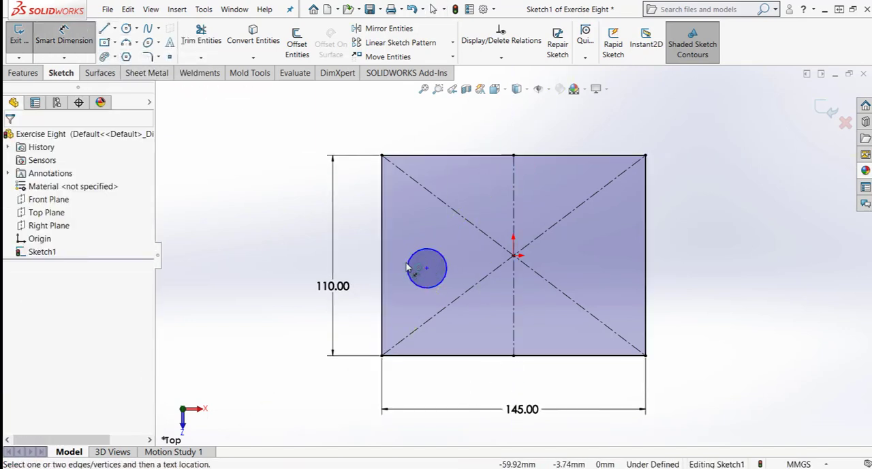
{"action": "left_click", "coordinate": [407, 263]}
{"action": "left_click", "coordinate": [367, 253]}
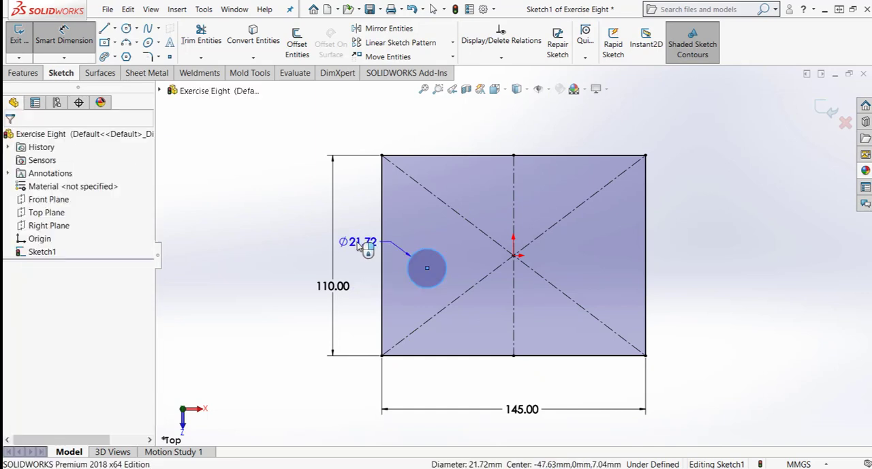
{"action": "type", "text": "14"}
{"action": "key", "text": "Return"}
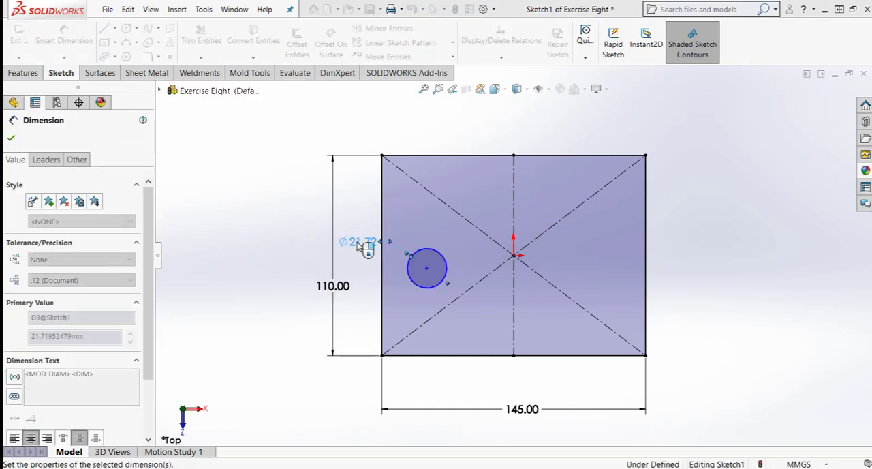
{"action": "key", "text": "Escape"}
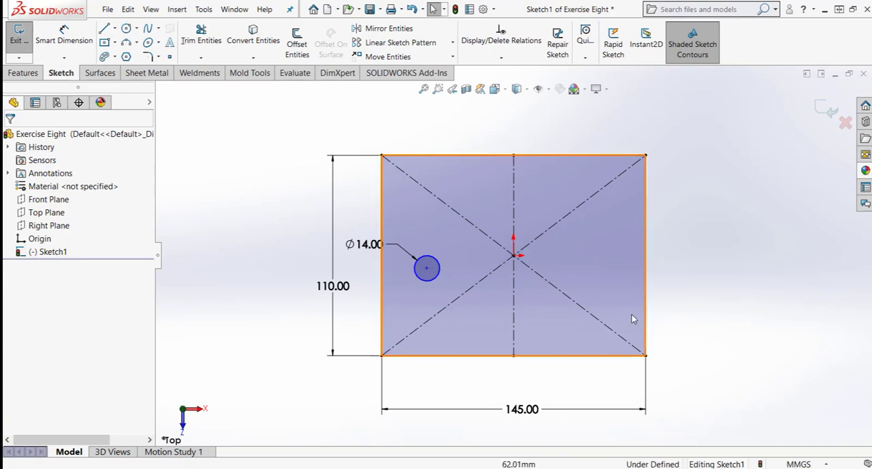
- Dimension the circle's centre 55 mm above the rectangle's bottom edge
{"action": "right_click_drag", "start_coordinate": [713, 309], "coordinate": [714, 233]}
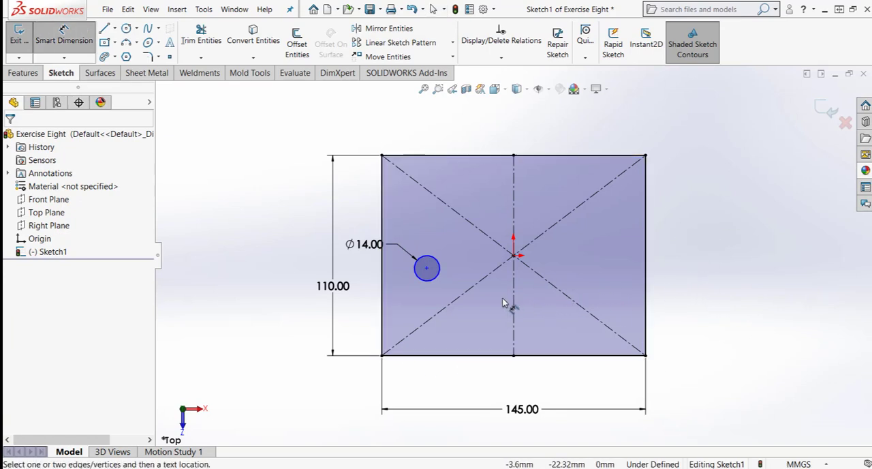
{"action": "left_click", "coordinate": [426, 270]}
{"action": "left_click", "coordinate": [423, 355]}
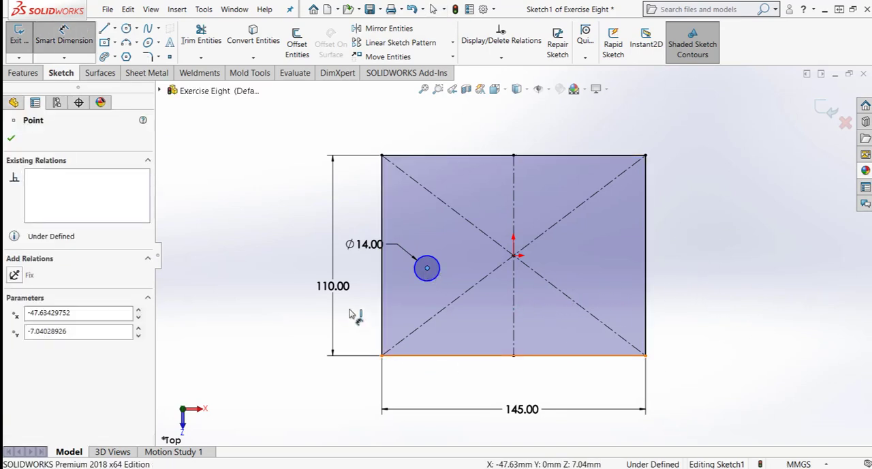
{"action": "left_click", "coordinate": [361, 325]}
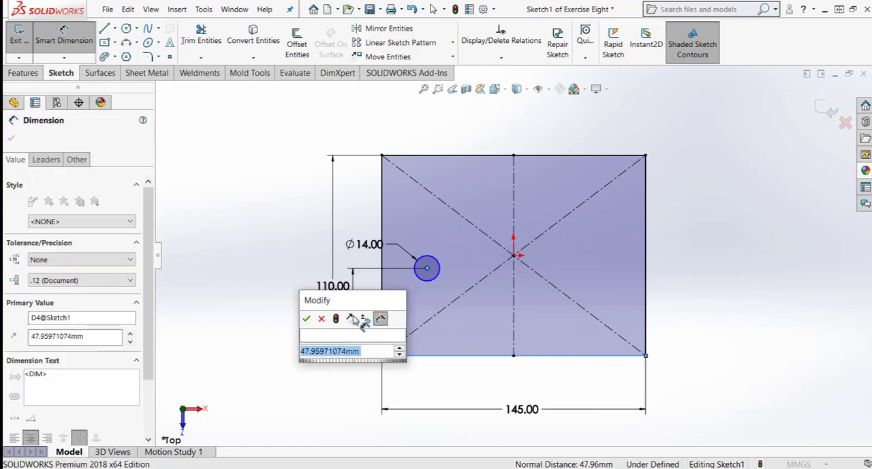
{"action": "type", "text": "55"}
{"action": "key", "text": "Return"}
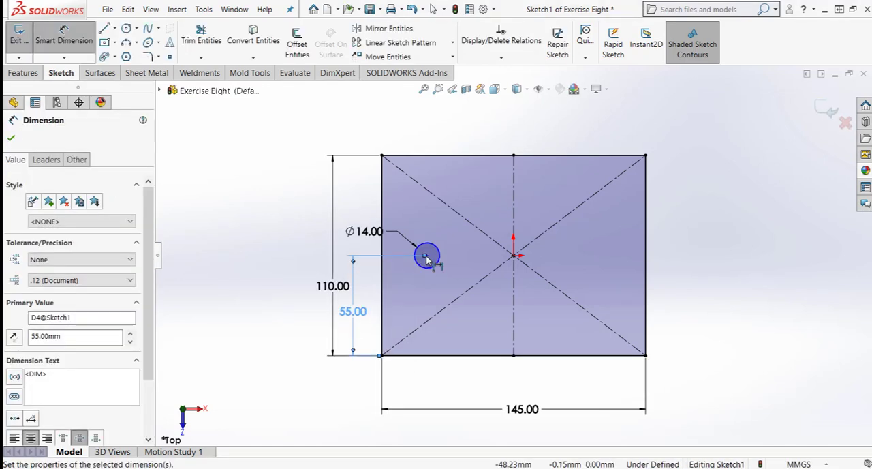
{"action": "key", "text": "Escape"}
- Dimension the circle's centre 15 mm from the rectangle's left edge
{"action": "right_click_drag", "start_coordinate": [377, 354], "coordinate": [310, 158]}
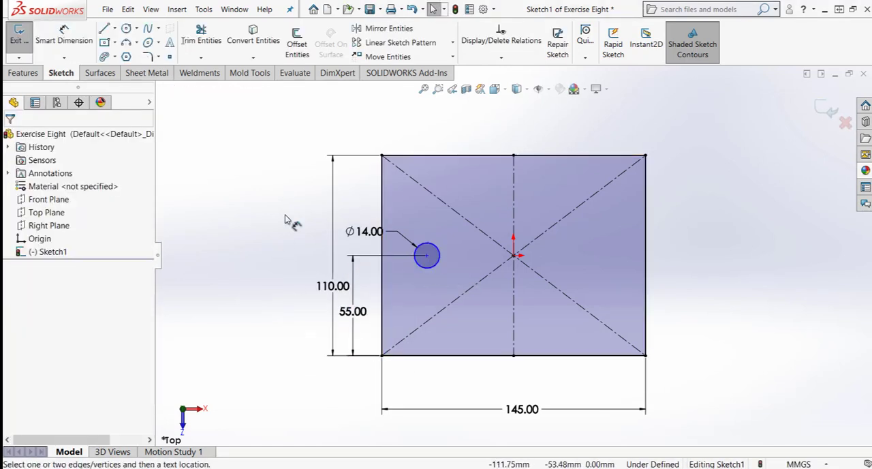
{"action": "left_click", "coordinate": [427, 257]}
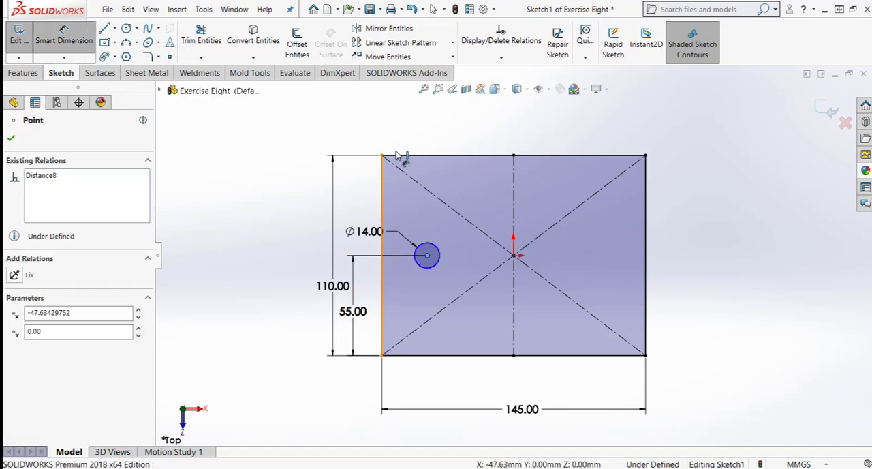
{"action": "left_click", "coordinate": [382, 174]}
{"action": "left_click", "coordinate": [410, 127]}
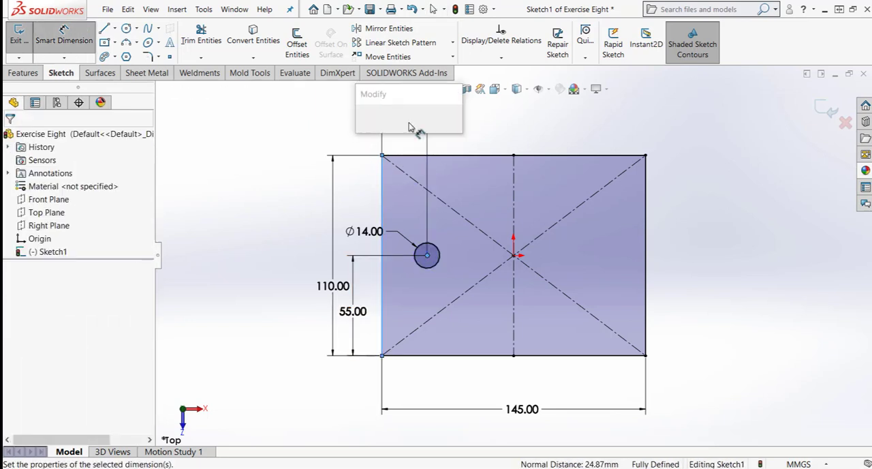
{"action": "type", "text": "15"}
{"action": "key", "text": "Return"}
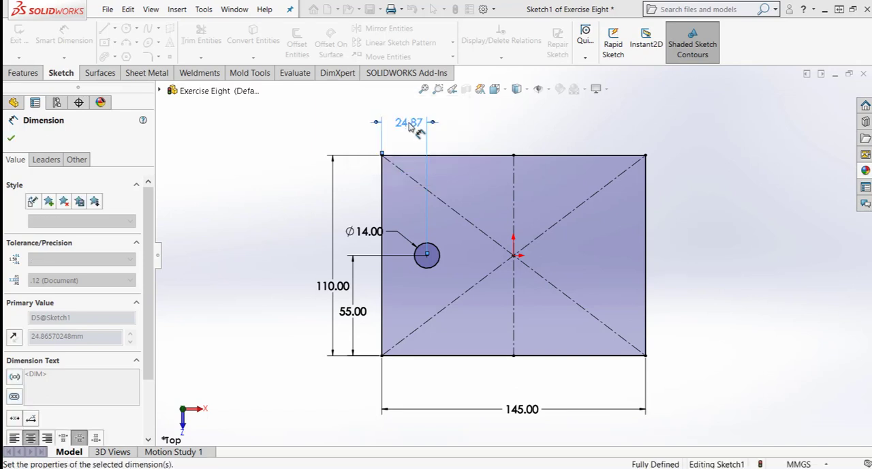
{"action": "key", "text": "Escape"}
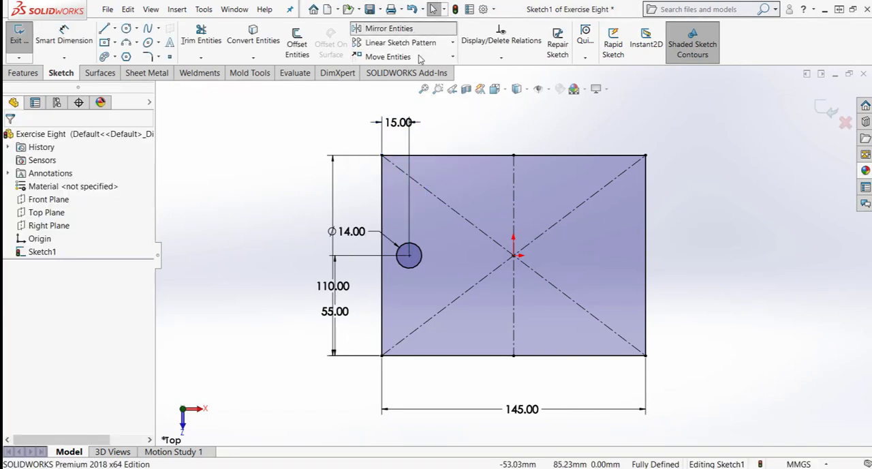
- Mirror the 14 mm circle about the vertical centerline, keeping the original as a copy
{"action": "left_click", "coordinate": [385, 28]}
{"action": "left_click", "coordinate": [417, 268]}
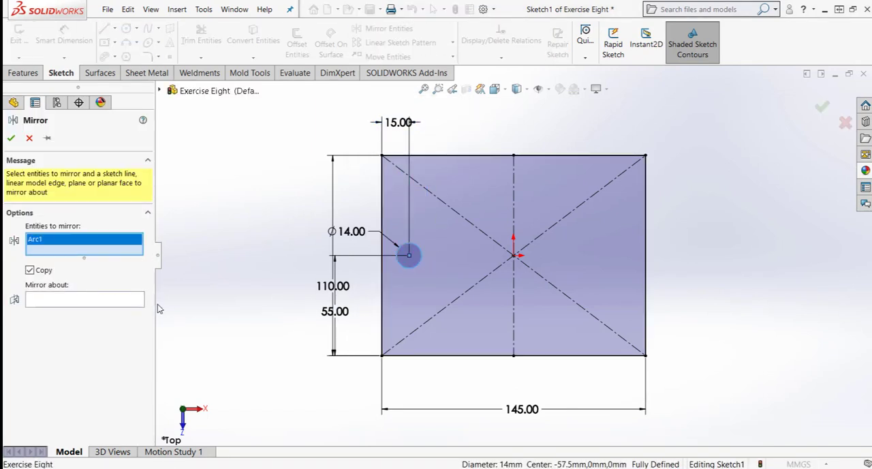
{"action": "left_click", "coordinate": [124, 303]}
{"action": "left_click", "coordinate": [515, 321]}
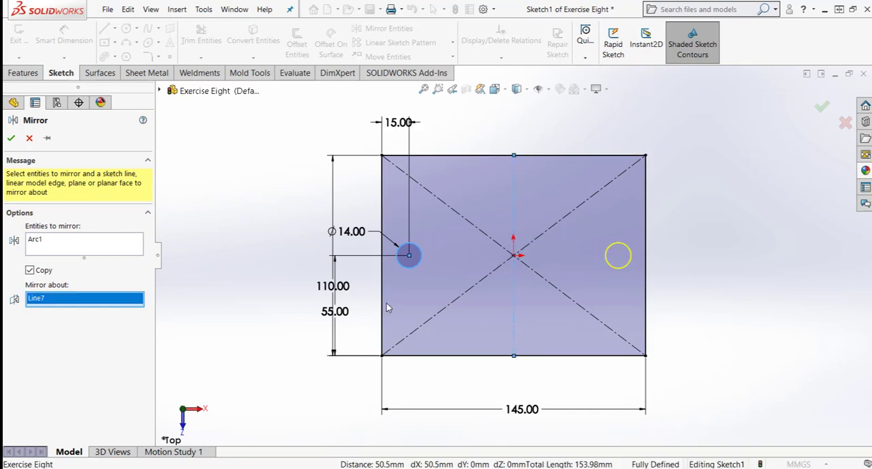
{"action": "left_click", "coordinate": [11, 138]}
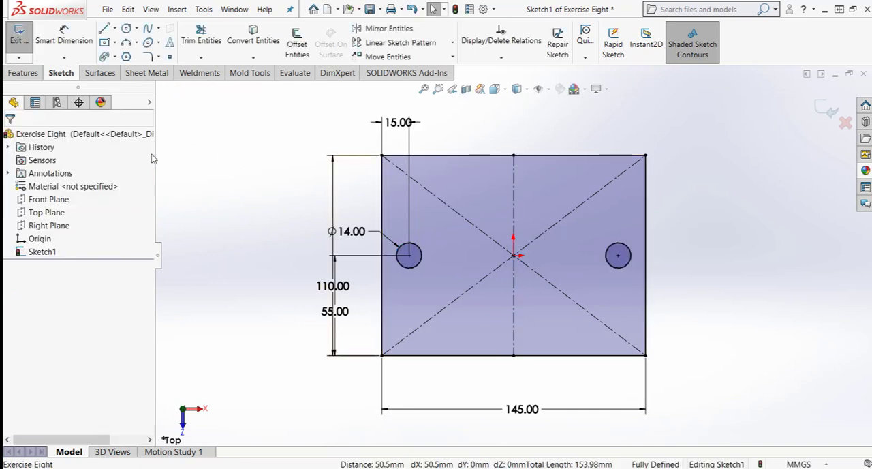
- Extrude the sketch as a boss with a Blind depth of 20 mm
{"action": "left_click", "coordinate": [24, 73]}
{"action": "left_click", "coordinate": [35, 50]}
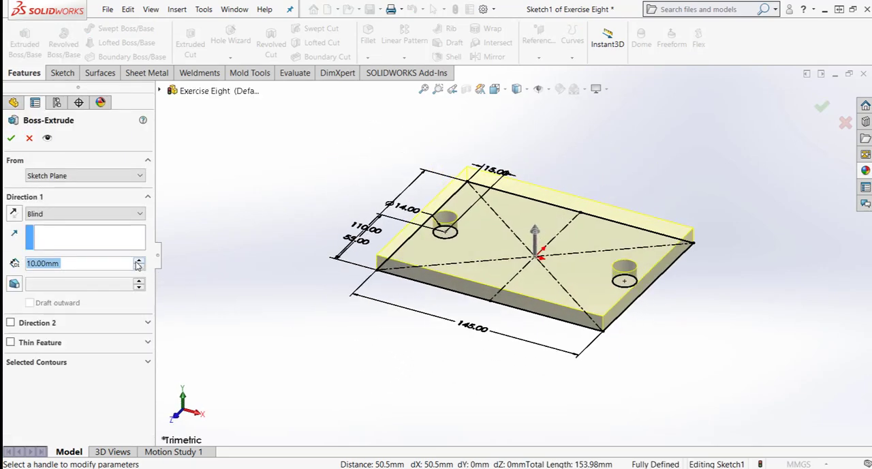
{"action": "left_click", "coordinate": [138, 262]}
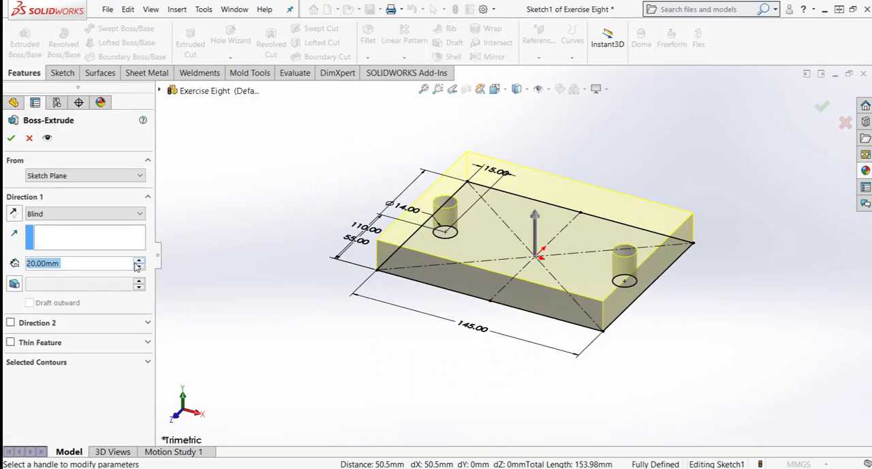
{"action": "left_click", "coordinate": [12, 138]}
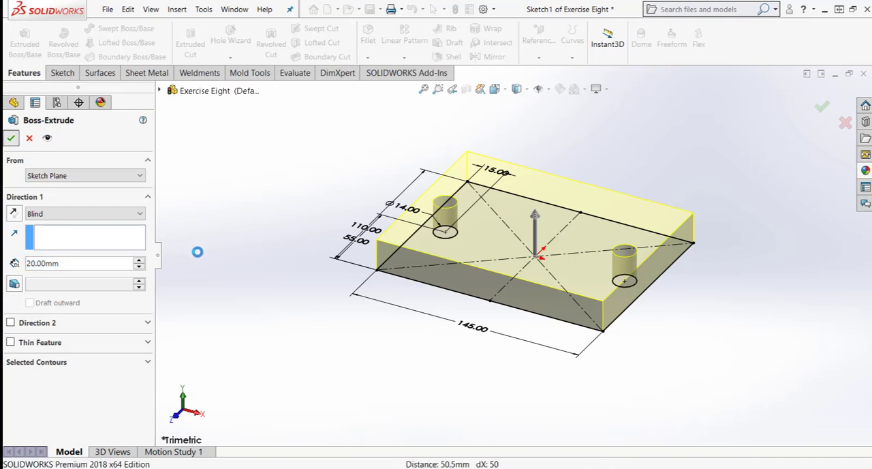
- Open a new sketch on the plate's long rear side face
{"action": "middle_click_drag", "start_coordinate": [258, 292], "coordinate": [218, 376]}
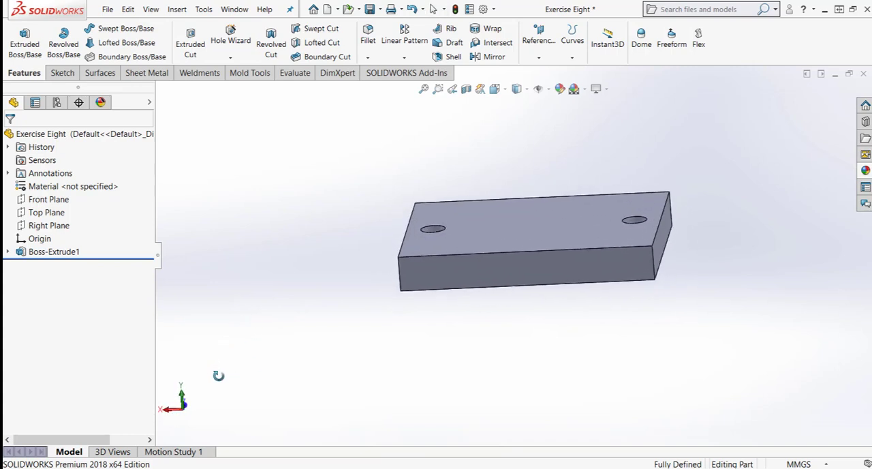
{"action": "right_click", "coordinate": [502, 282]}
{"action": "left_click", "coordinate": [524, 219]}
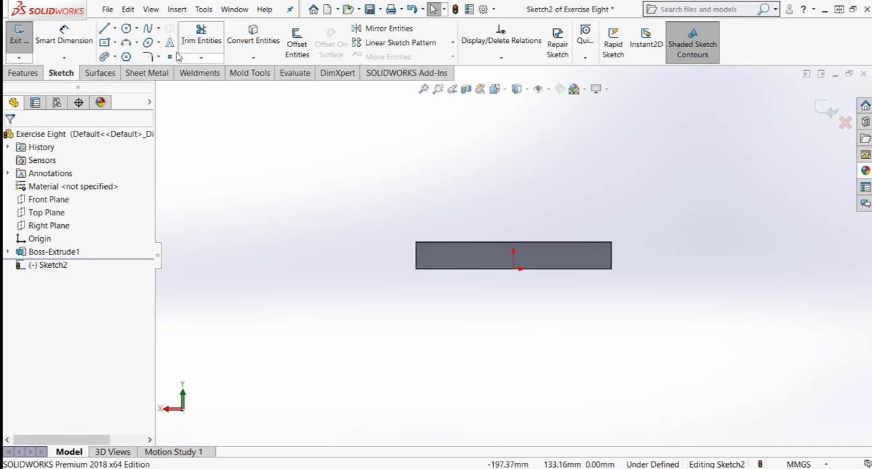
- Sketch two concentric circles above the plate, centred about 92 mm directly above the origin
{"action": "left_click", "coordinate": [126, 28]}
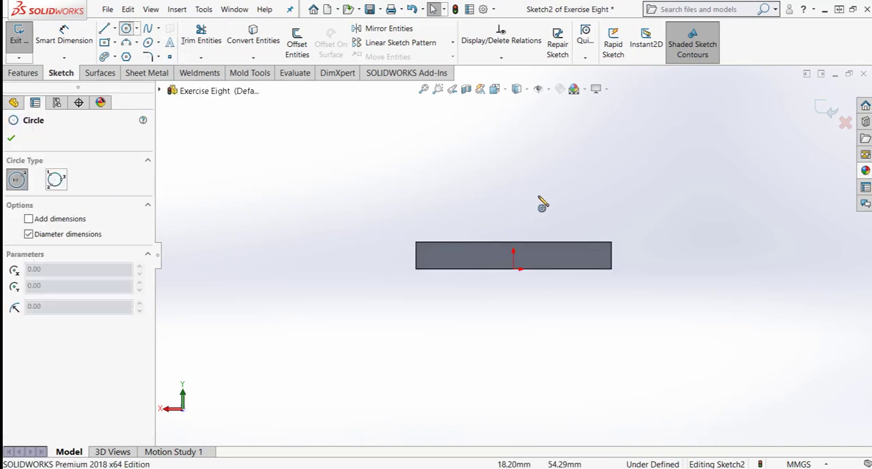
{"action": "left_click", "coordinate": [515, 146]}
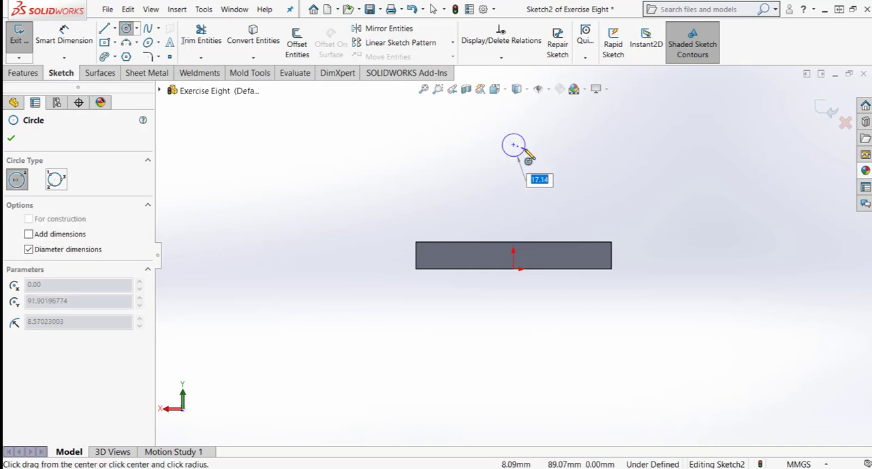
{"action": "left_click", "coordinate": [530, 157]}
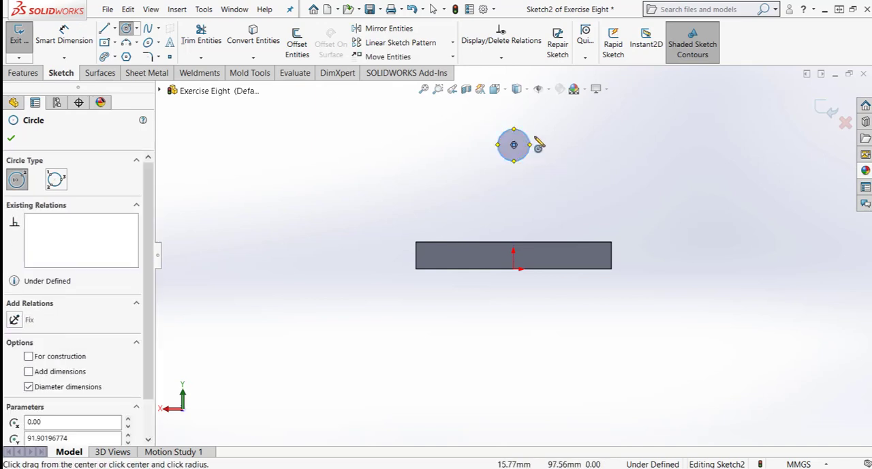
{"action": "left_click", "coordinate": [514, 145]}
{"action": "left_click", "coordinate": [540, 164]}
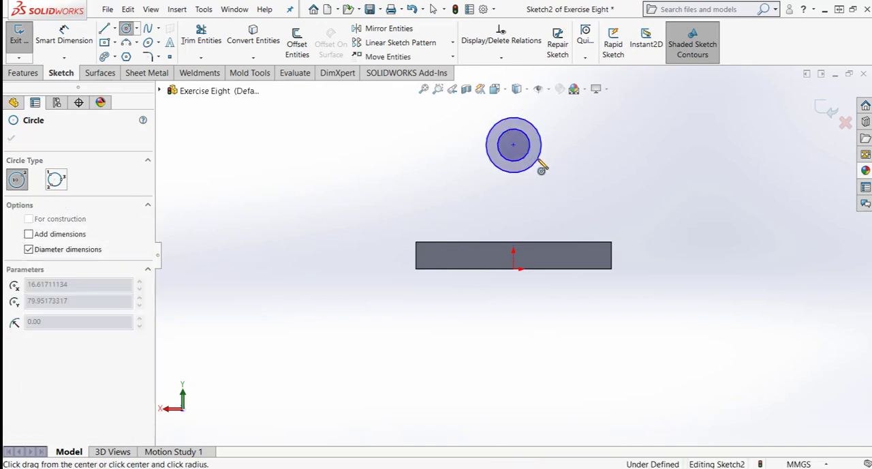
{"action": "key", "text": "Escape"}
- Dimension the outer circle's diameter as 40 mm and the inner circle's diameter as 20 mm
{"action": "right_click_drag", "start_coordinate": [613, 132], "coordinate": [616, 100]}
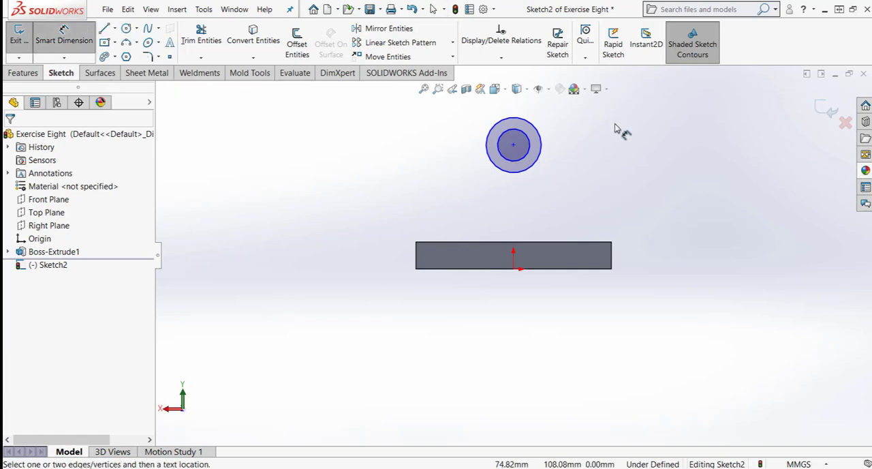
{"action": "left_click", "coordinate": [536, 128]}
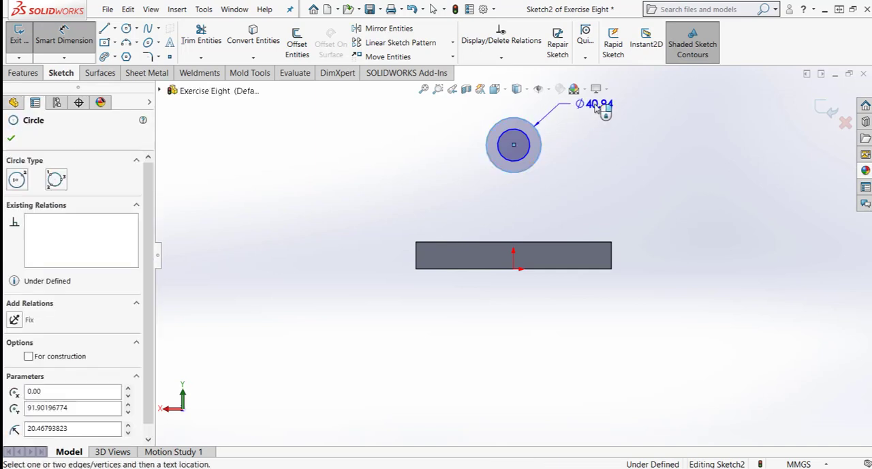
{"action": "left_click", "coordinate": [605, 111]}
{"action": "type", "text": "40"}
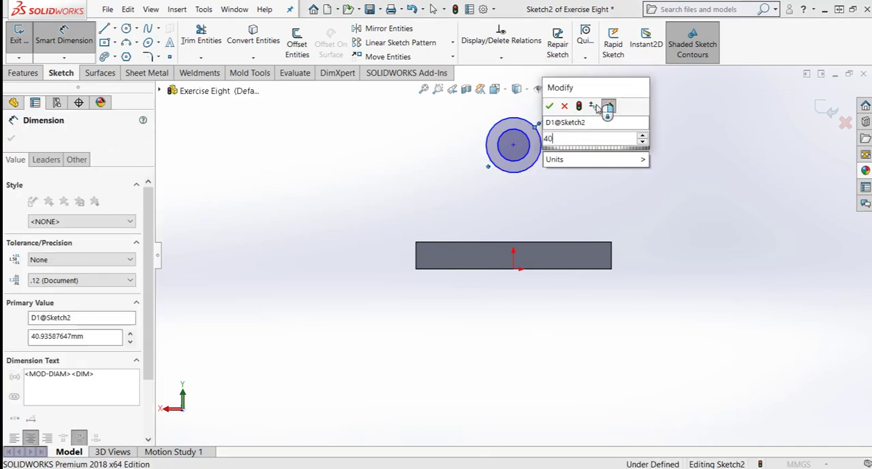
{"action": "key", "text": "Return"}
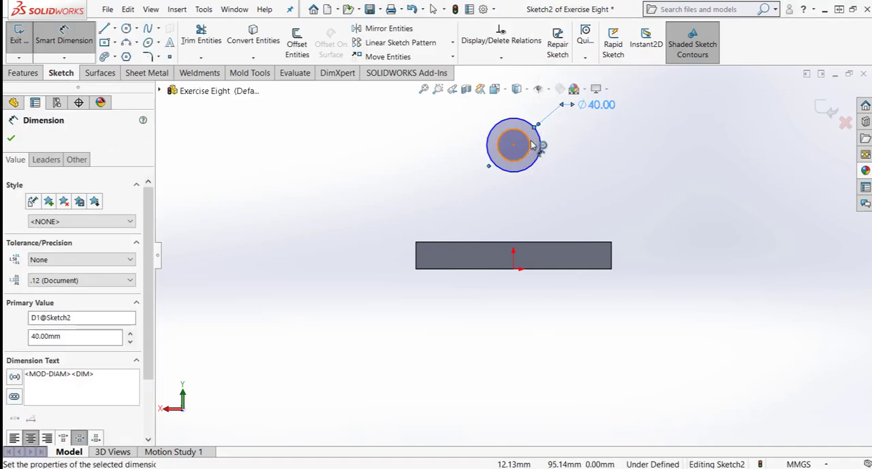
{"action": "left_click", "coordinate": [530, 144]}
{"action": "left_click", "coordinate": [606, 126]}
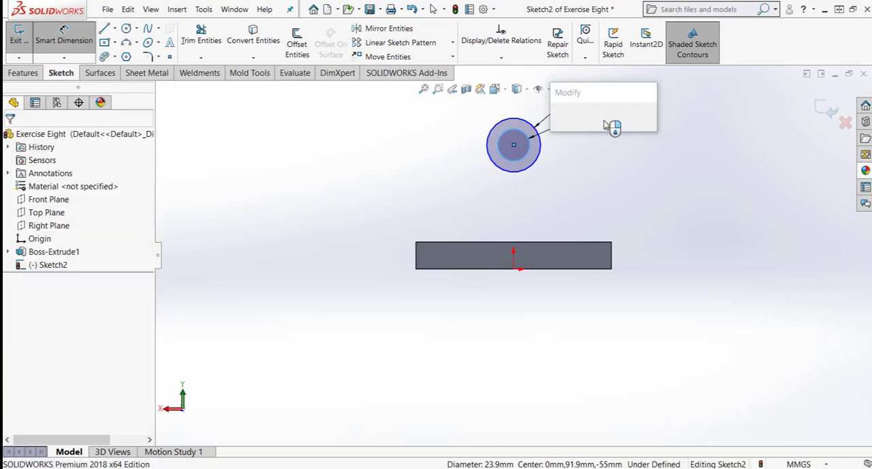
{"action": "type", "text": "20"}
{"action": "key", "text": "Return"}
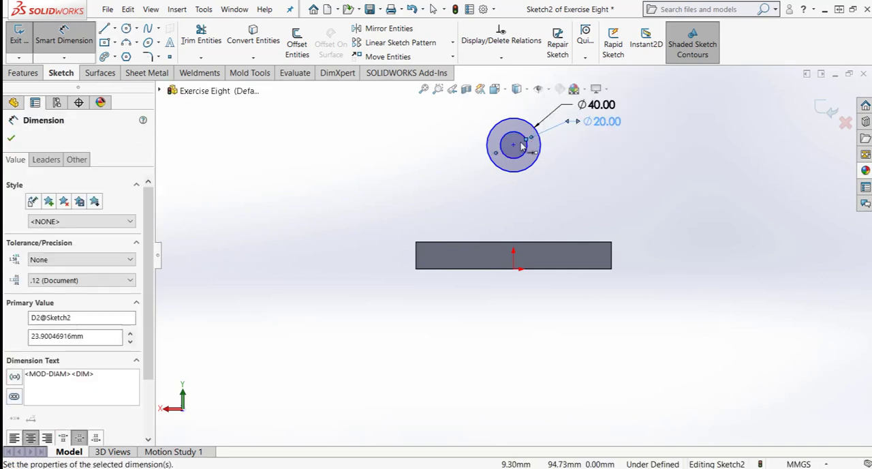
{"action": "key", "text": "Escape"}
- Add a Vertical relation between the circles' common centre and the origin
{"action": "left_click", "coordinate": [514, 146]}
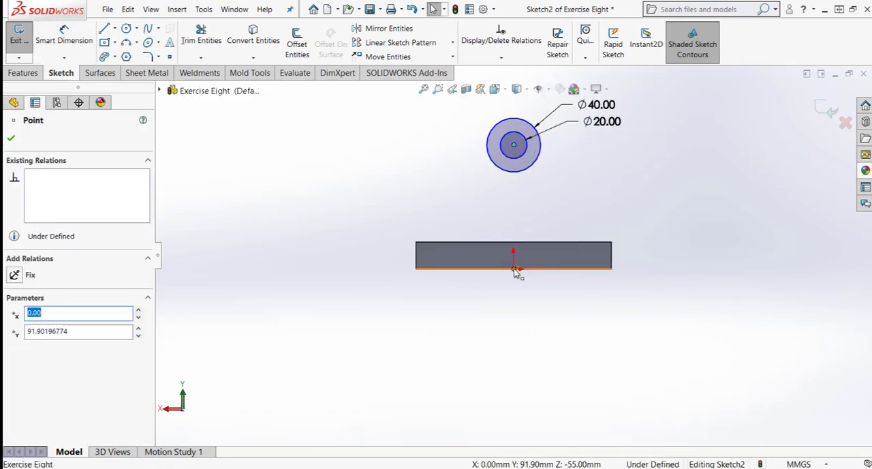
{"action": "left_click", "coordinate": [513, 268], "text": "ctrl"}
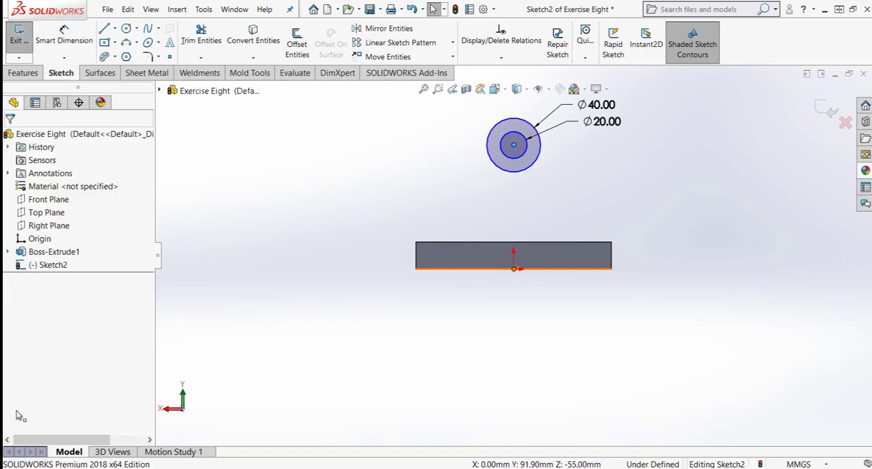
{"action": "left_click", "coordinate": [385, 354]}
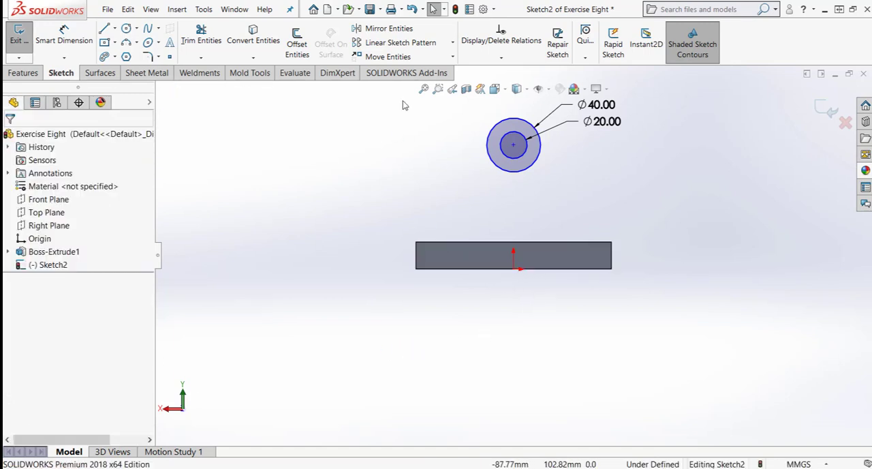
- Sketch two slanted lines from opposite sides of the 40 mm circle down to the plate's upper edge, starting tangent to the circle
{"action": "left_click", "coordinate": [107, 30]}
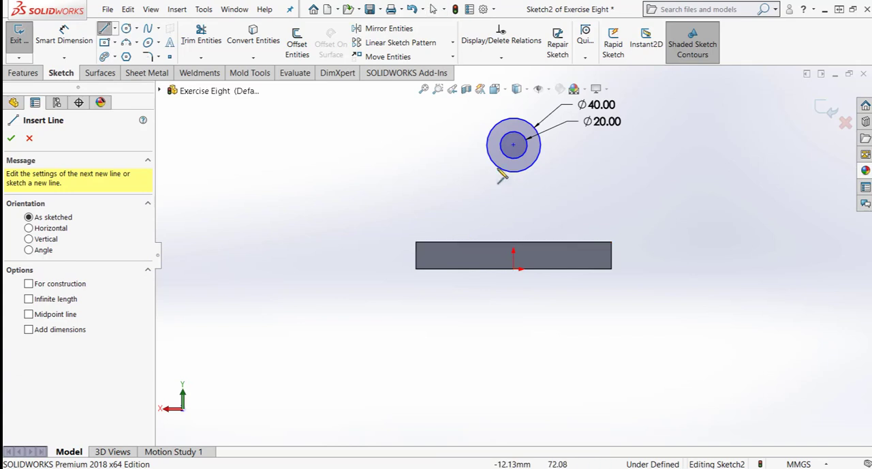
{"action": "left_click", "coordinate": [486, 145]}
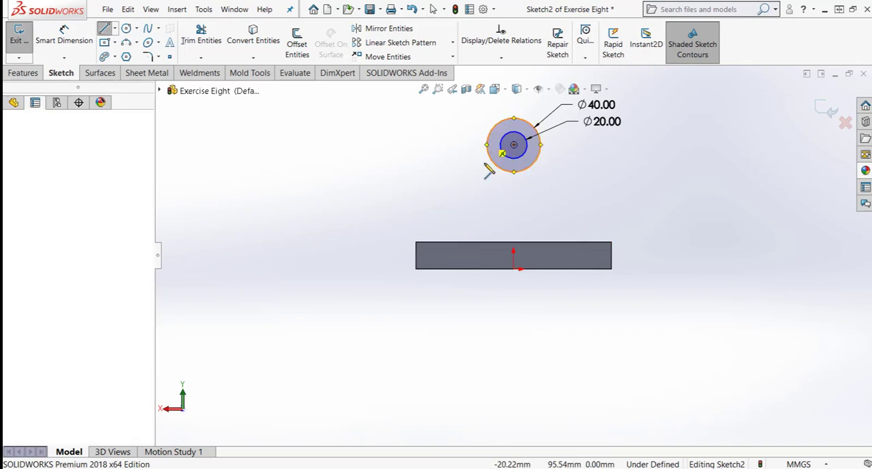
{"action": "left_click", "coordinate": [471, 242]}
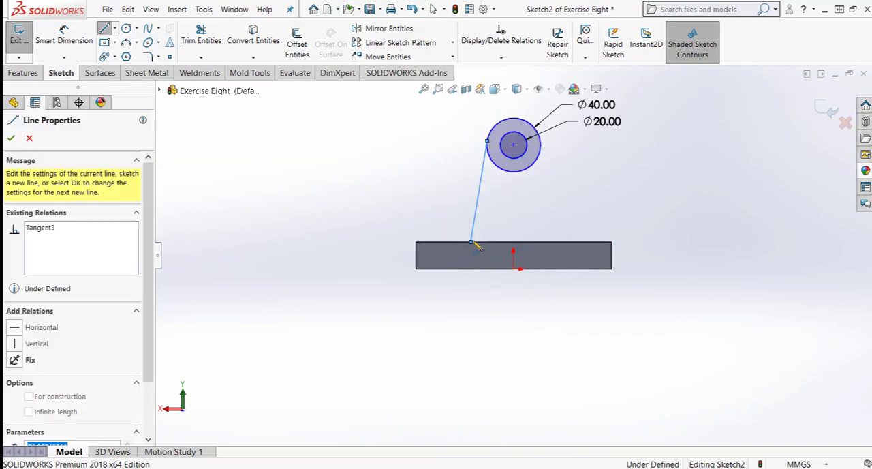
{"action": "key", "text": "Escape"}
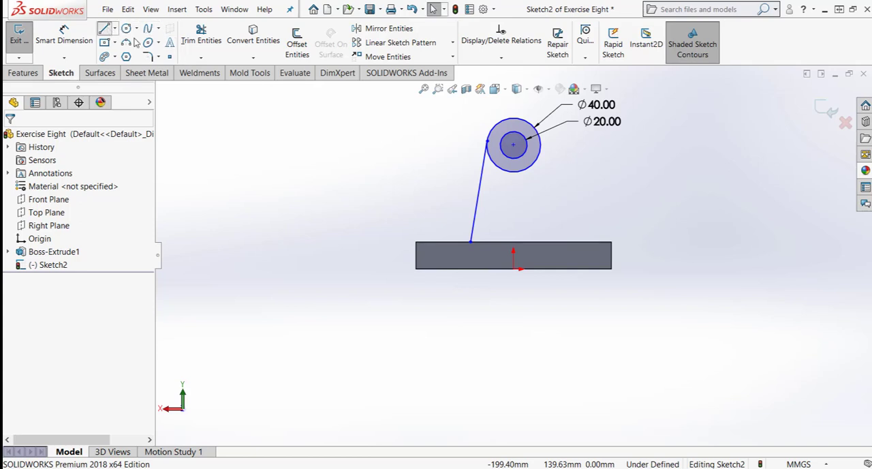
{"action": "key", "text": "l"}
{"action": "left_click", "coordinate": [541, 144]}
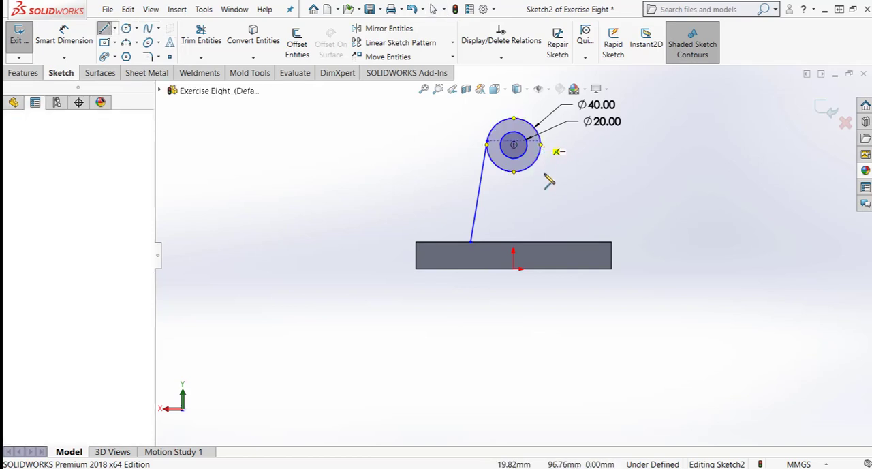
{"action": "left_click", "coordinate": [558, 243]}
{"action": "key", "text": "Escape"}
- Dimension the horizontal distance between the slanted lines' lower endpoints as 75 mm
{"action": "right_click_drag", "start_coordinate": [576, 353], "coordinate": [572, 272]}
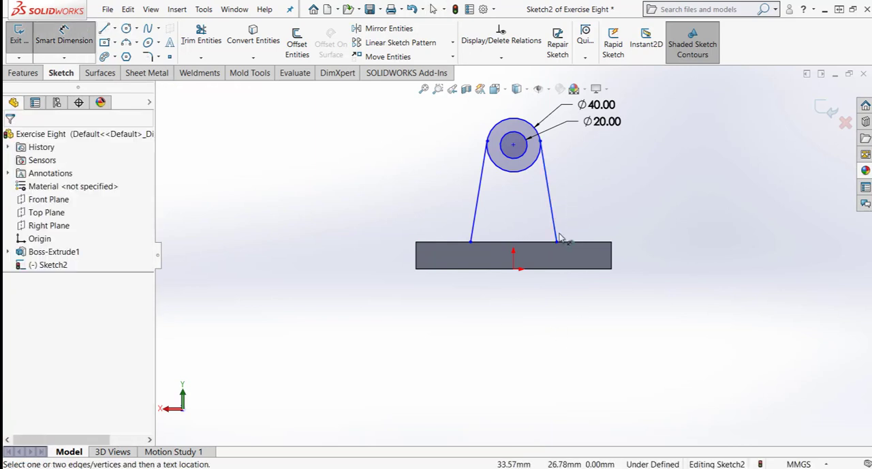
{"action": "scroll", "coordinate": [514, 256], "scroll_direction": "up", "scroll_amount": 3}
{"action": "left_click", "coordinate": [489, 247]}
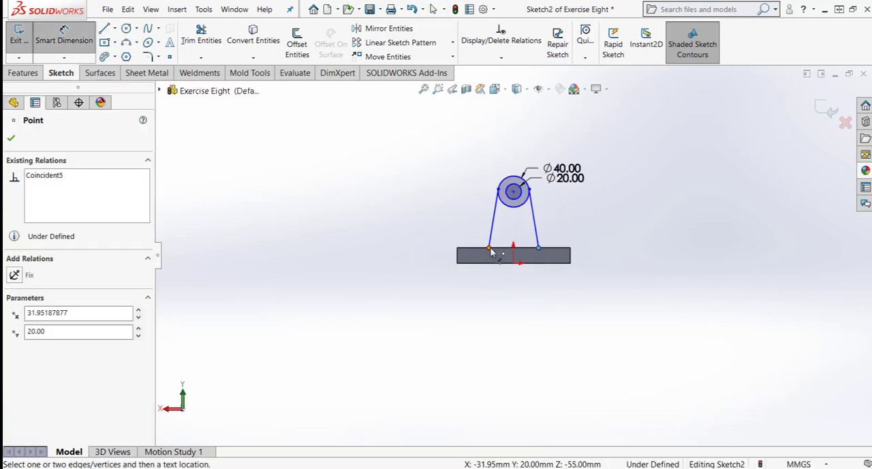
{"action": "left_click", "coordinate": [538, 247]}
{"action": "left_click", "coordinate": [509, 129]}
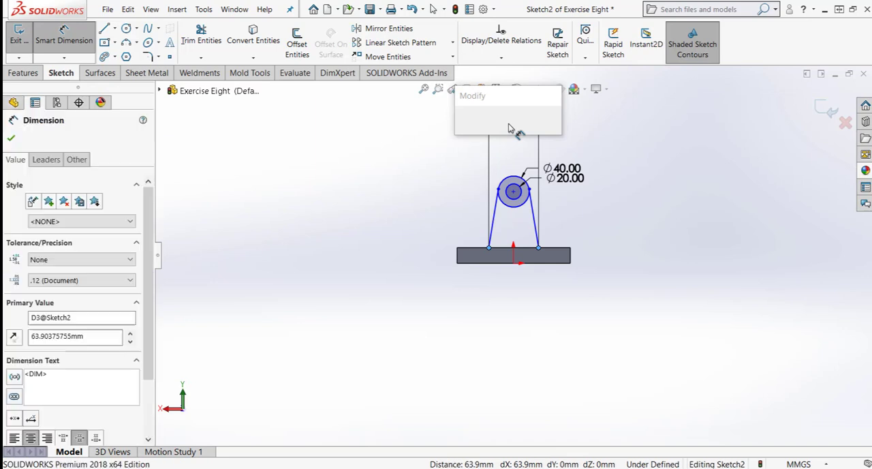
{"action": "type", "text": "75"}
{"action": "key", "text": "Return"}
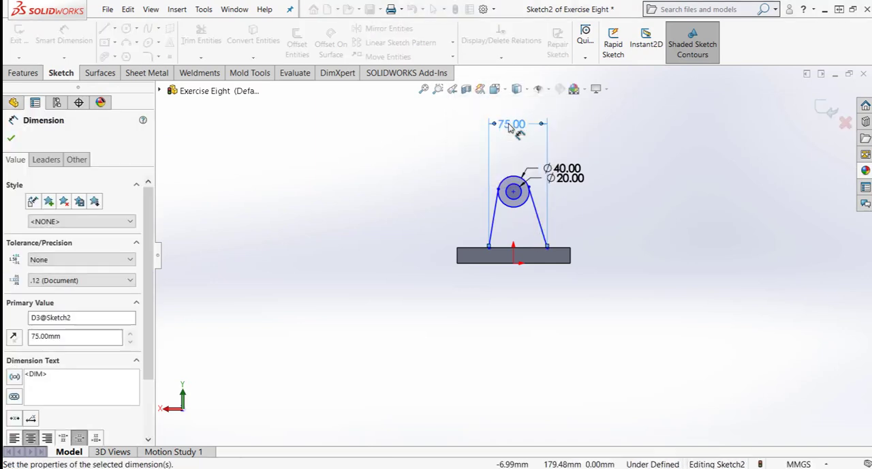
- Dimension the height of the circles' centre above the origin as 95 mm
{"action": "left_click", "coordinate": [514, 193]}
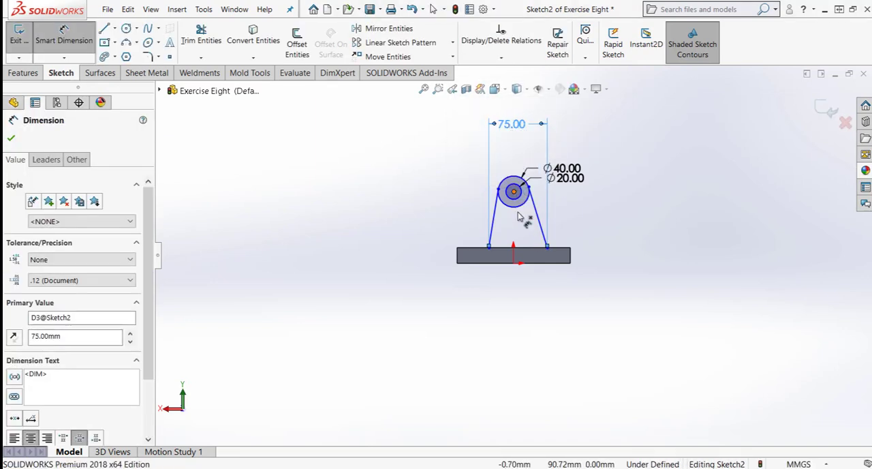
{"action": "left_click", "coordinate": [514, 263]}
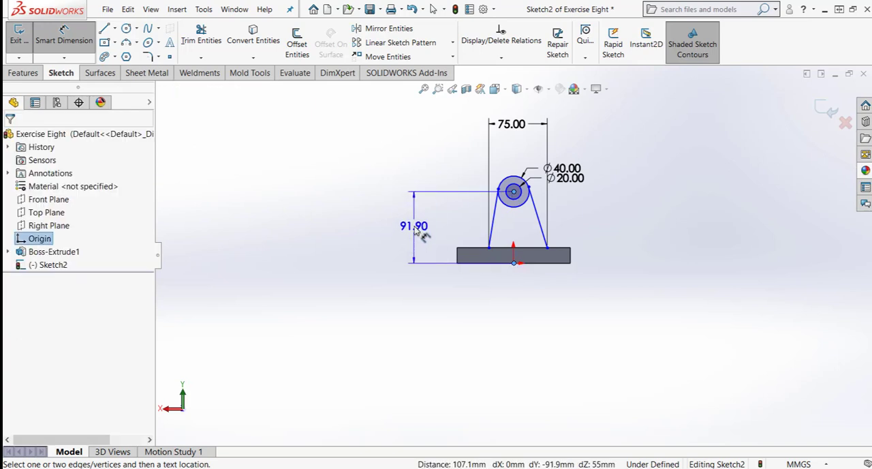
{"action": "left_click", "coordinate": [416, 232]}
{"action": "type", "text": "95"}
{"action": "key", "text": "Return"}
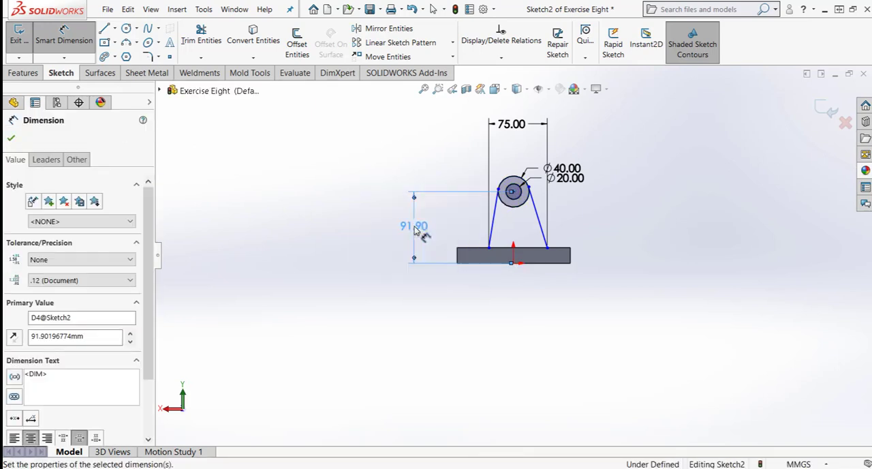
{"action": "left_click", "coordinate": [518, 233]}
{"action": "key", "text": "Escape"}
- Check the existing relations between one slanted line and the 40 mm circle
{"action": "scroll", "coordinate": [523, 215], "scroll_direction": "down", "scroll_amount": 3}
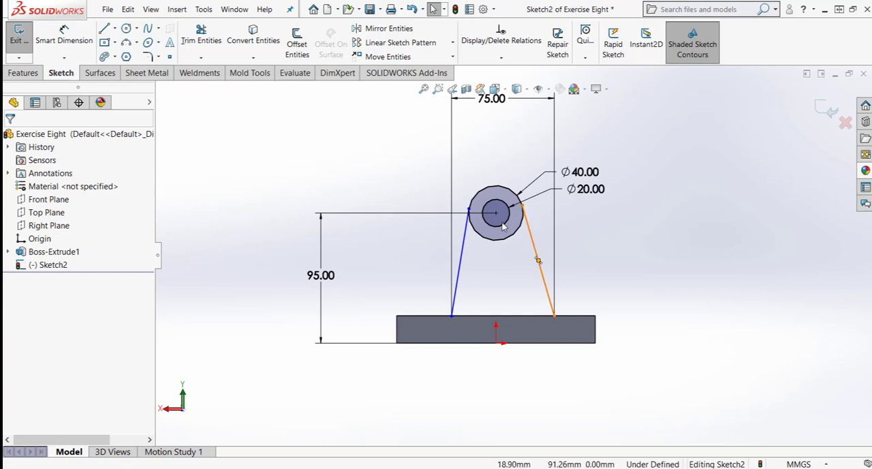
{"action": "left_click", "coordinate": [468, 213]}
{"action": "left_click", "coordinate": [473, 199], "text": "ctrl"}
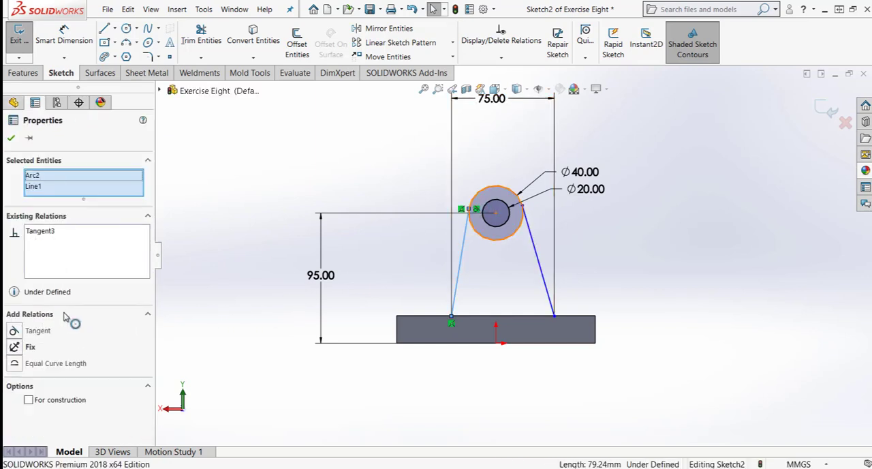
{"action": "left_click", "coordinate": [427, 391]}
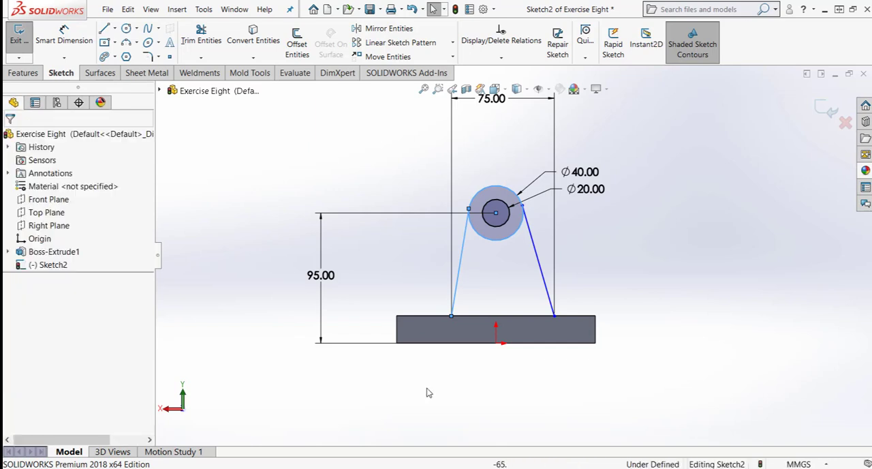
- Shift the slanted lines' lower ends to roughly centre them, and connect them with a horizontal line along the plate's upper edge
{"action": "left_click_drag", "start_coordinate": [554, 319], "coordinate": [549, 318]}
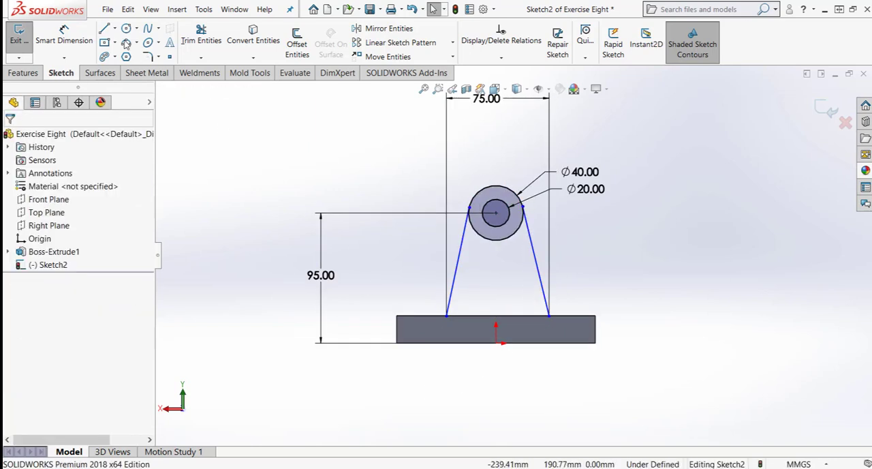
{"action": "key", "text": "l"}
{"action": "left_click", "coordinate": [447, 316]}
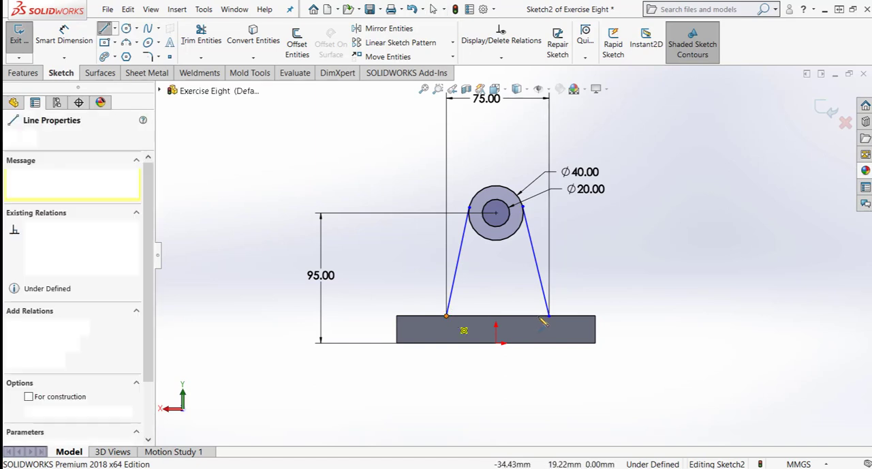
{"action": "left_click", "coordinate": [549, 316]}
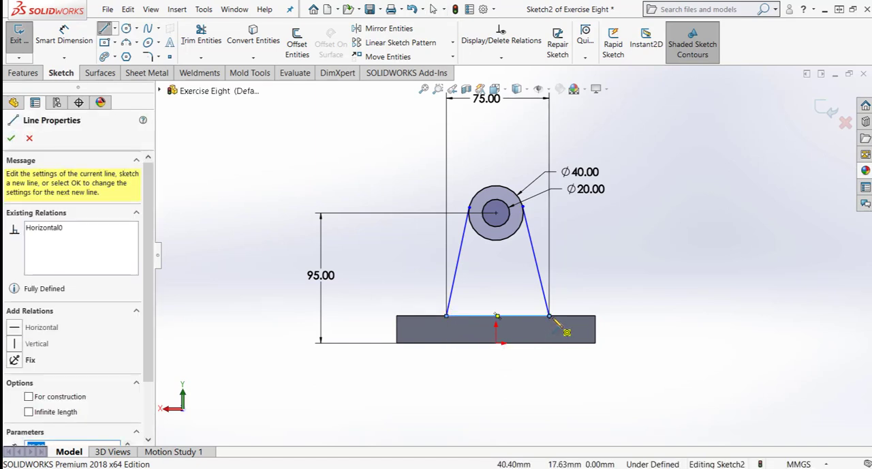
{"action": "key", "text": "Escape"}
{"action": "key", "text": "Escape"}
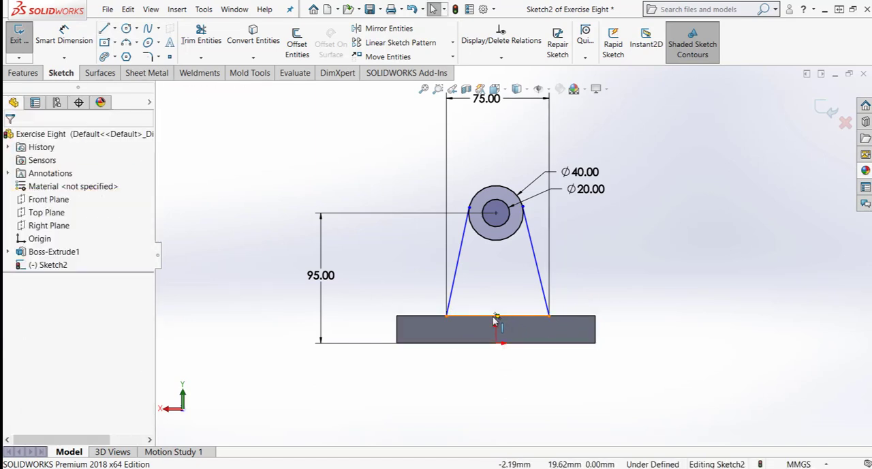
- Add a Vertical relation between the base line's midpoint and the origin to centre the profile
{"action": "left_click", "coordinate": [498, 316]}
{"action": "left_click", "coordinate": [496, 344], "text": "ctrl"}
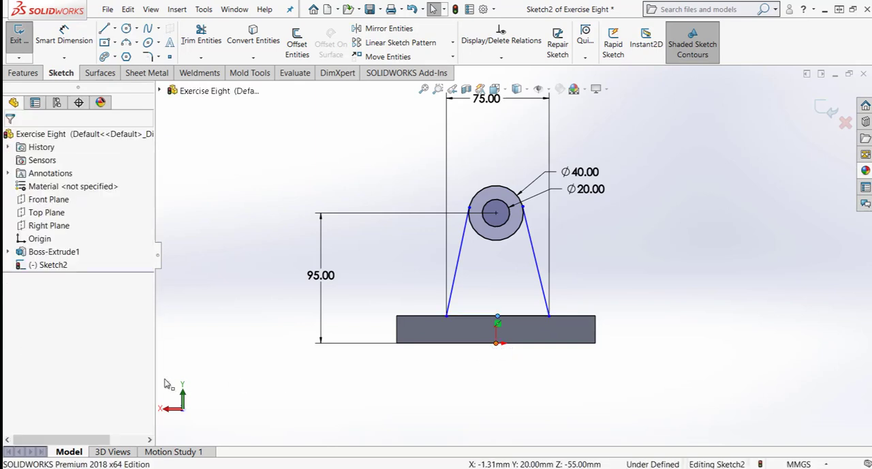
{"action": "left_click", "coordinate": [17, 348]}
{"action": "left_click", "coordinate": [446, 415]}
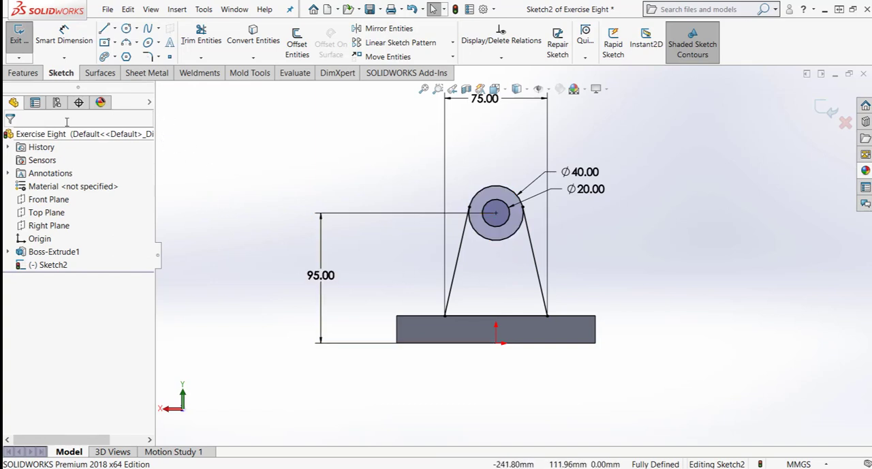
- Trim away the lower arc of the 40 mm circle between the two slanted lines with Power trim
{"action": "left_click", "coordinate": [200, 36]}
{"action": "left_click_drag", "start_coordinate": [511, 238], "coordinate": [495, 291]}
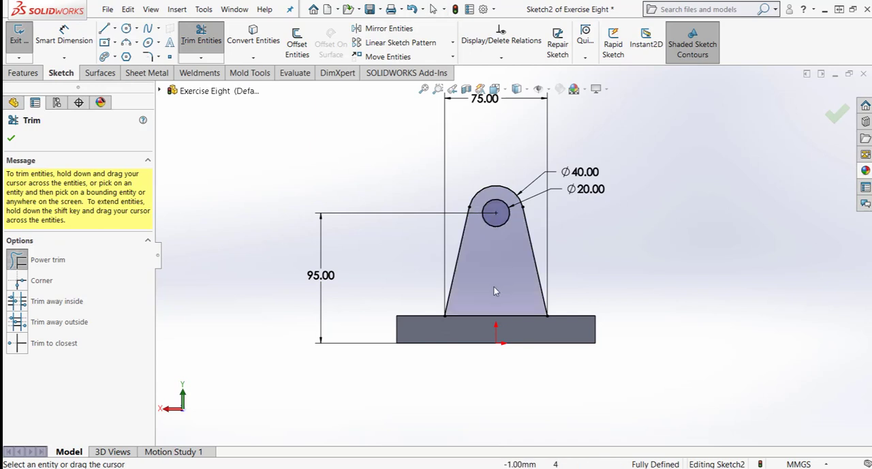
{"action": "left_click", "coordinate": [11, 139]}
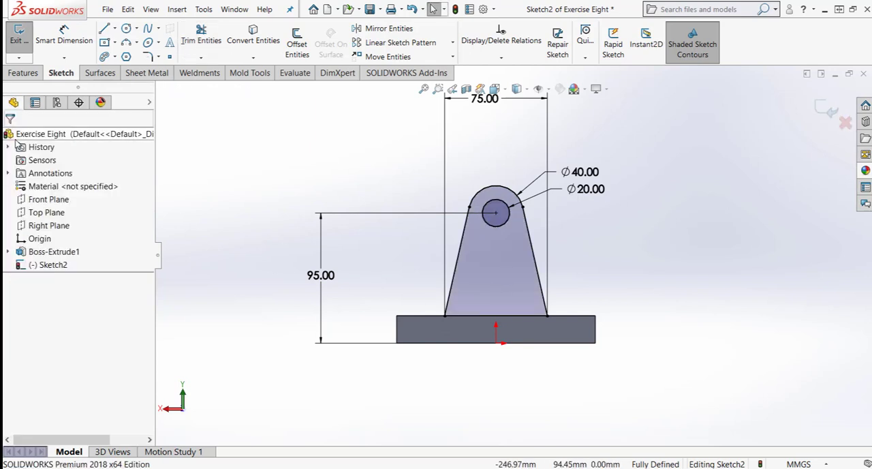
- Extrude the bracket profile 10 mm as a Blind boss in the reversed direction, merged with the base plate
{"action": "left_click", "coordinate": [23, 73]}
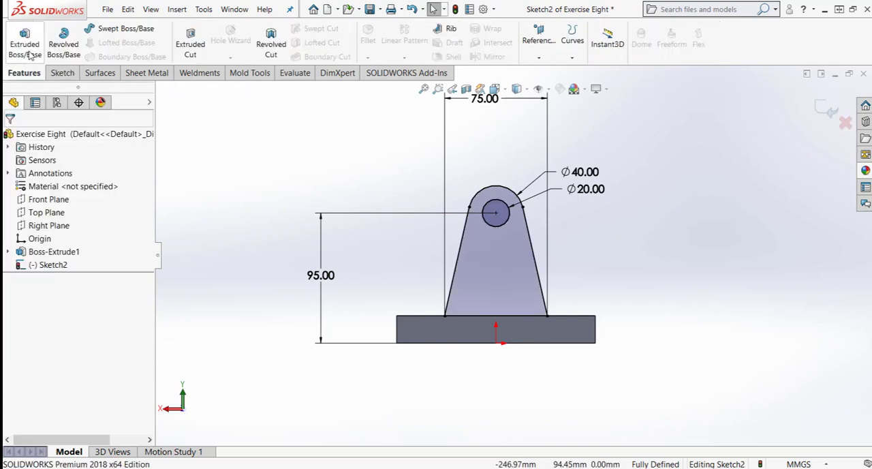
{"action": "left_click", "coordinate": [28, 48]}
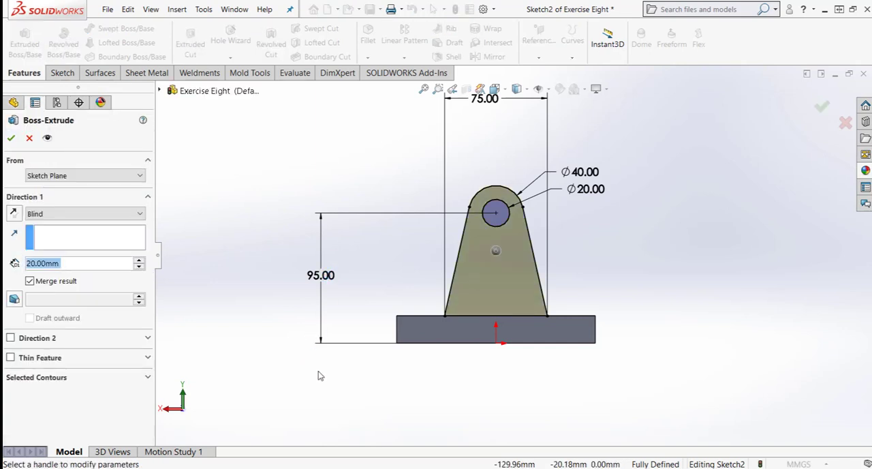
{"action": "left_click", "coordinate": [14, 214]}
{"action": "left_click", "coordinate": [139, 267]}
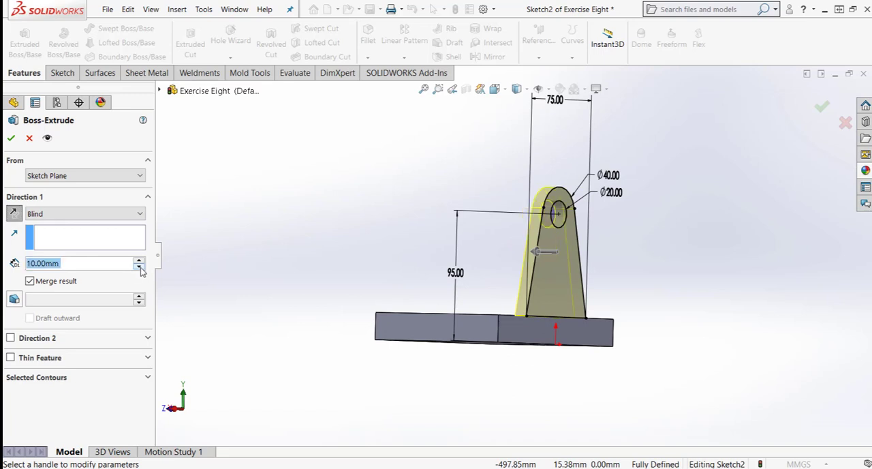
{"action": "left_click", "coordinate": [10, 138]}
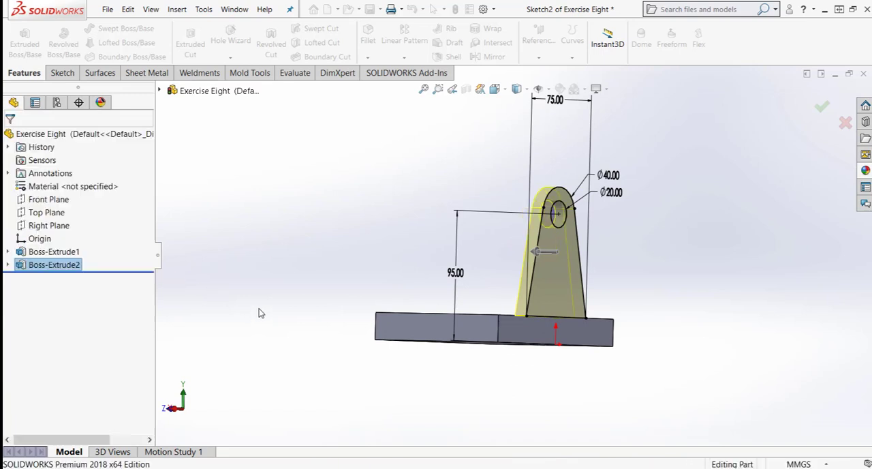
- Start a new sketch on the upright bracket's flat face that looks towards the plate's two holes
{"action": "middle_click_drag", "start_coordinate": [439, 228], "coordinate": [570, 229]}
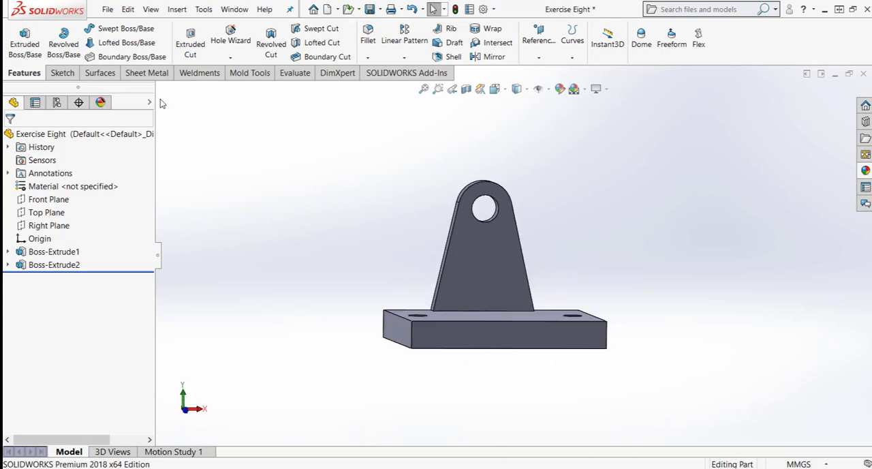
{"action": "left_click", "coordinate": [62, 72]}
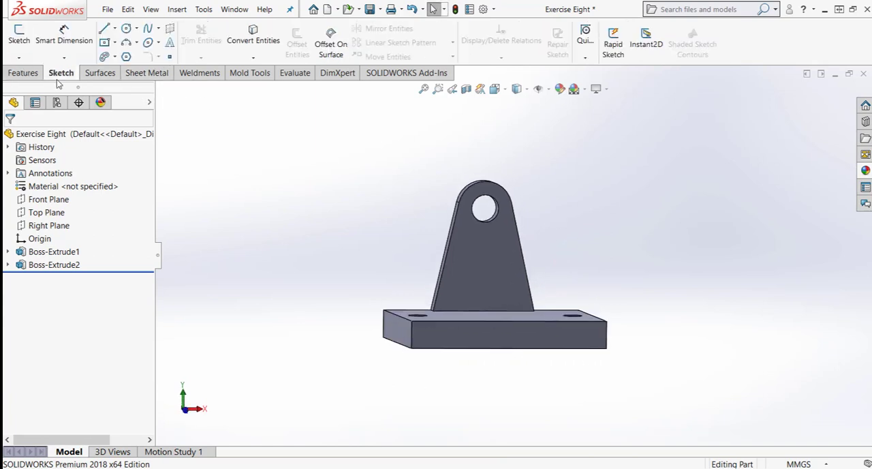
{"action": "right_click", "coordinate": [485, 264]}
{"action": "left_click", "coordinate": [510, 219]}
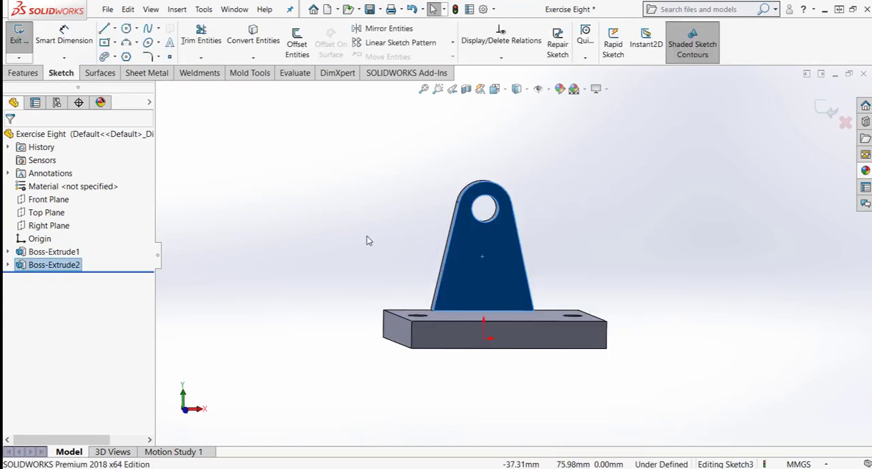
{"action": "left_click", "coordinate": [346, 250]}
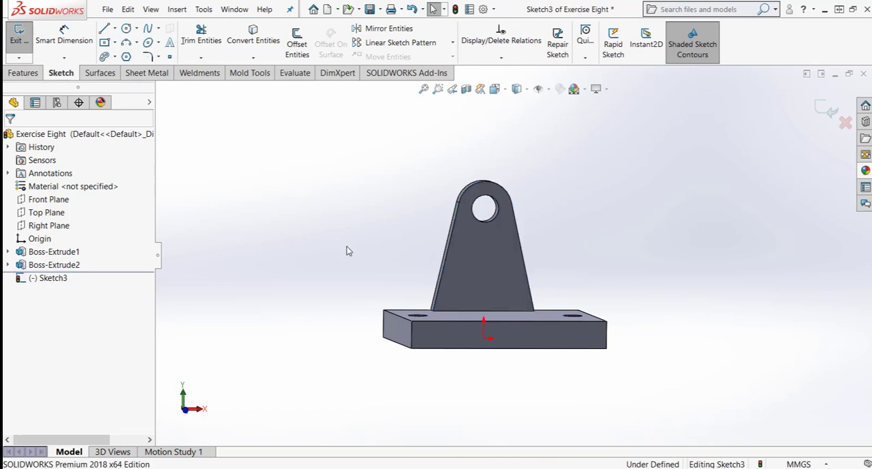
- Convert only the bracket's 20 mm hole edge into a sketch circle, leaving the outer rounded edge out of the selection
{"action": "left_click", "coordinate": [252, 35]}
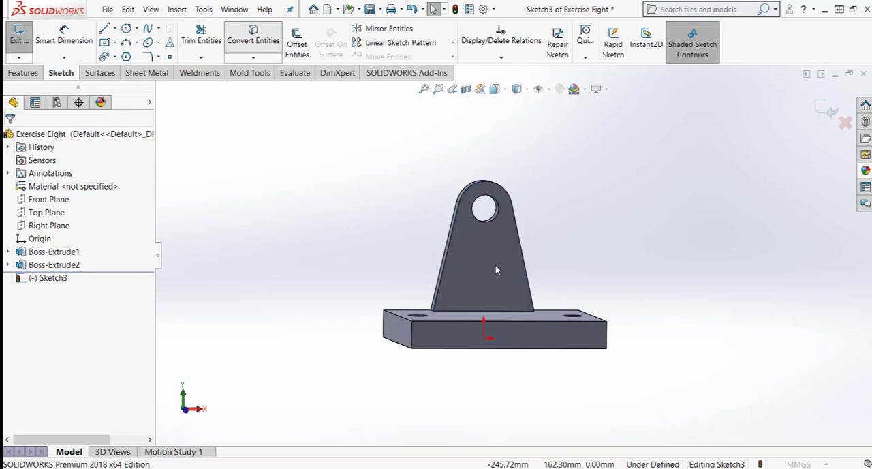
{"action": "left_click", "coordinate": [516, 217]}
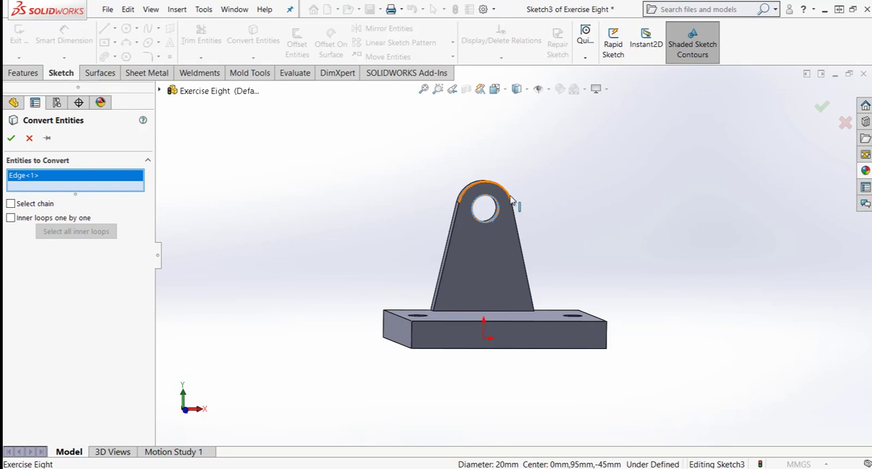
{"action": "left_click", "coordinate": [510, 199]}
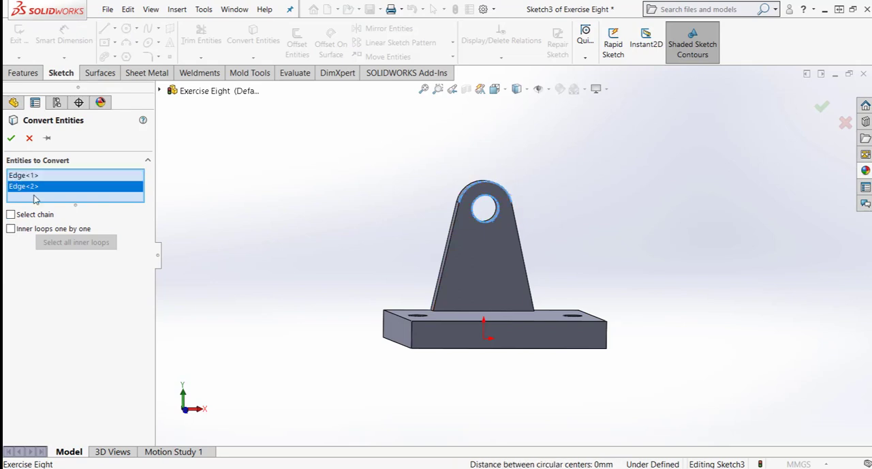
{"action": "right_click", "coordinate": [50, 187]}
{"action": "left_click", "coordinate": [79, 207]}
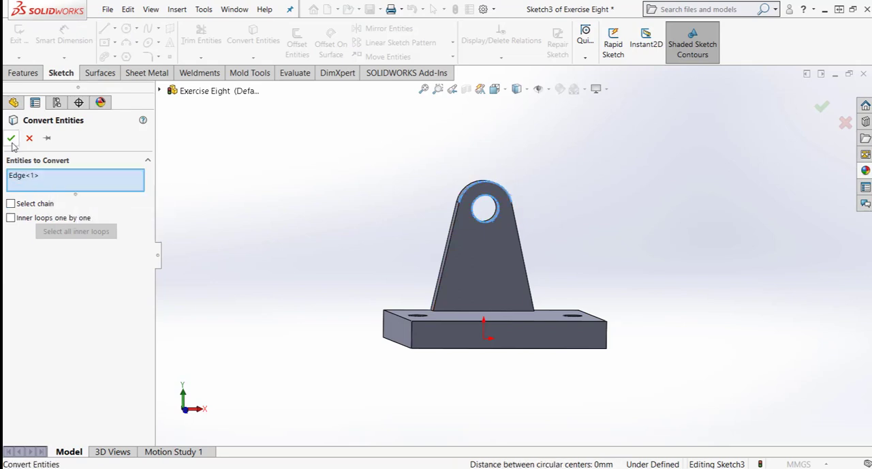
{"action": "left_click", "coordinate": [11, 138]}
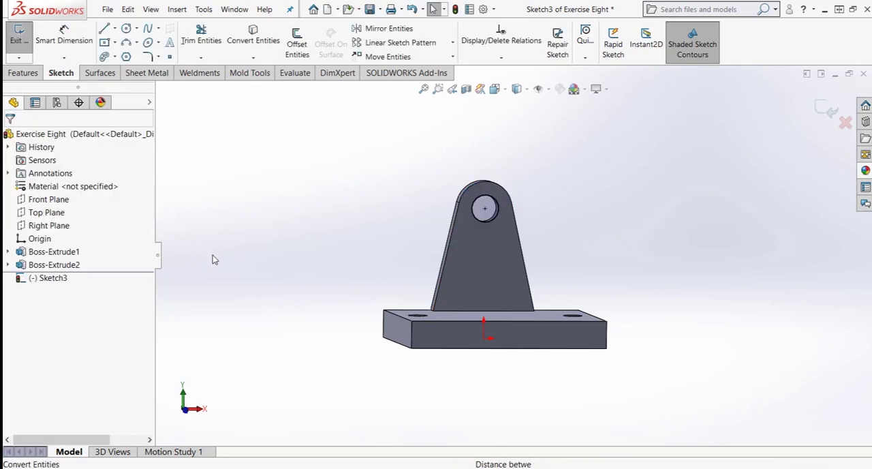
- Draw a circle about 40 mm in diameter concentric with the converted hole circle
{"action": "left_click", "coordinate": [127, 28]}
{"action": "left_click", "coordinate": [486, 209]}
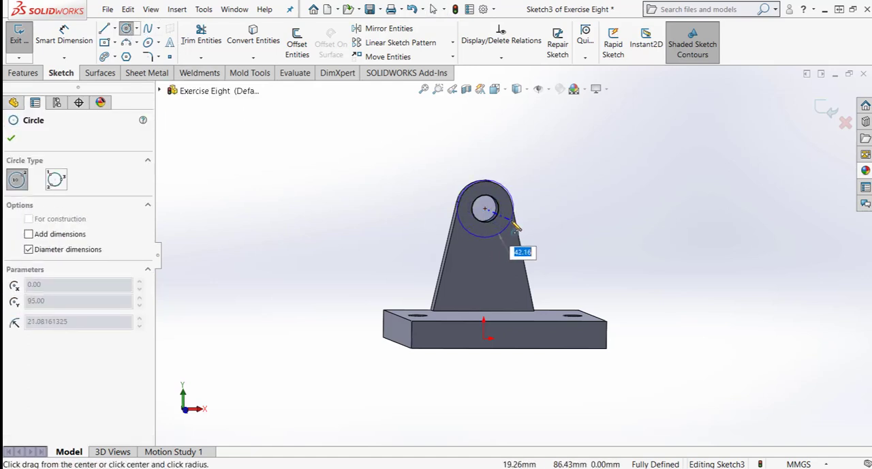
{"action": "left_click", "coordinate": [510, 220]}
{"action": "key", "text": "Escape"}
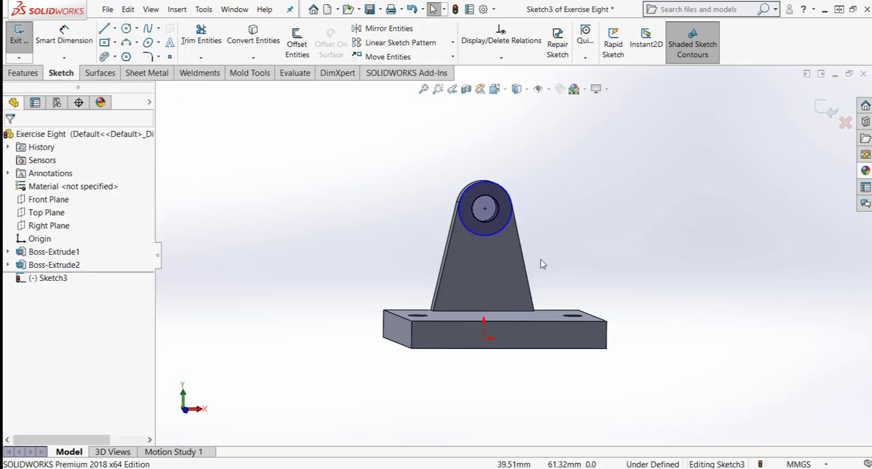
- Dimension the outer circle's diameter to 40 mm
{"action": "right_click_drag", "start_coordinate": [541, 261], "coordinate": [535, 228]}
{"action": "left_click", "coordinate": [515, 205]}
{"action": "left_click", "coordinate": [560, 175]}
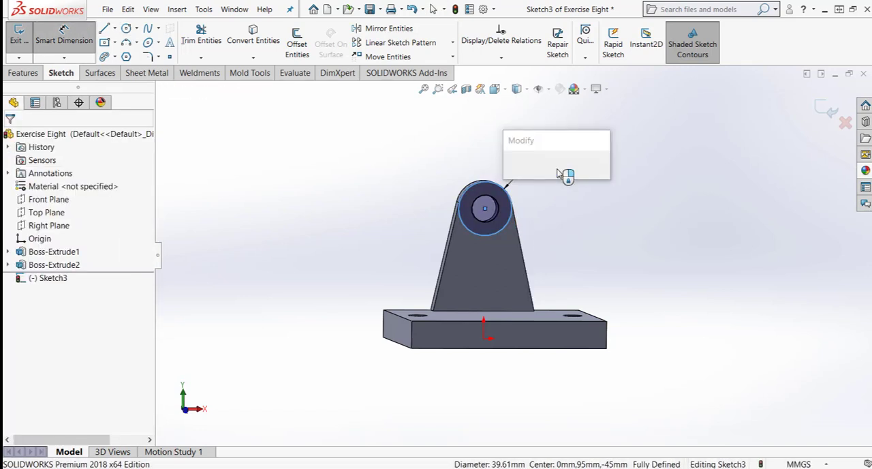
{"action": "type", "text": "40"}
{"action": "key", "text": "Return"}
{"action": "key", "text": "Escape"}
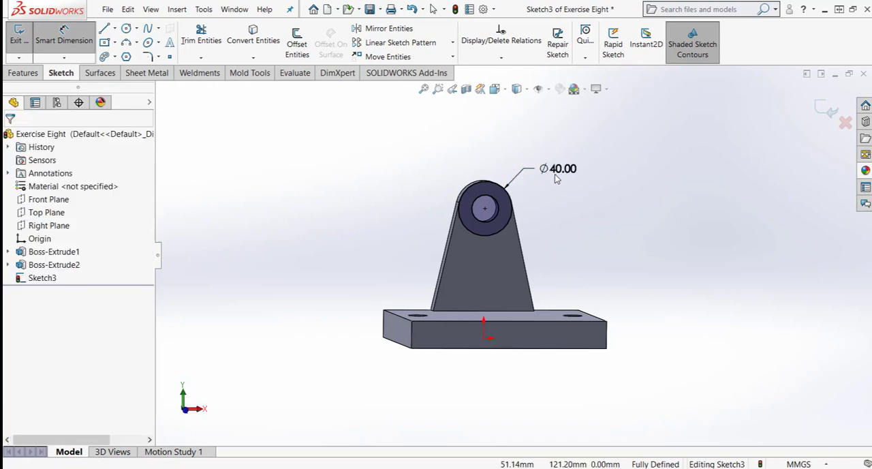
- Start a boss extrude of the ring sketch and set the Blind depth in Direction 1 to 24 mm
{"action": "scroll", "coordinate": [521, 236], "scroll_direction": "down", "scroll_amount": 2}
{"action": "mouse_move", "coordinate": [512, 239]}
{"action": "middle_mouse_down"}
{"action": "mouse_move", "coordinate": [525, 230]}
{"action": "mouse_move", "coordinate": [515, 239]}
{"action": "middle_mouse_up"}
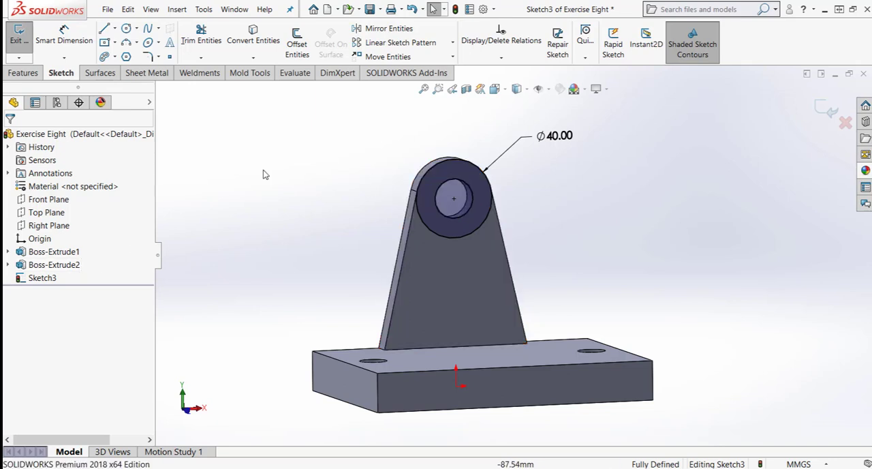
{"action": "left_click", "coordinate": [23, 73]}
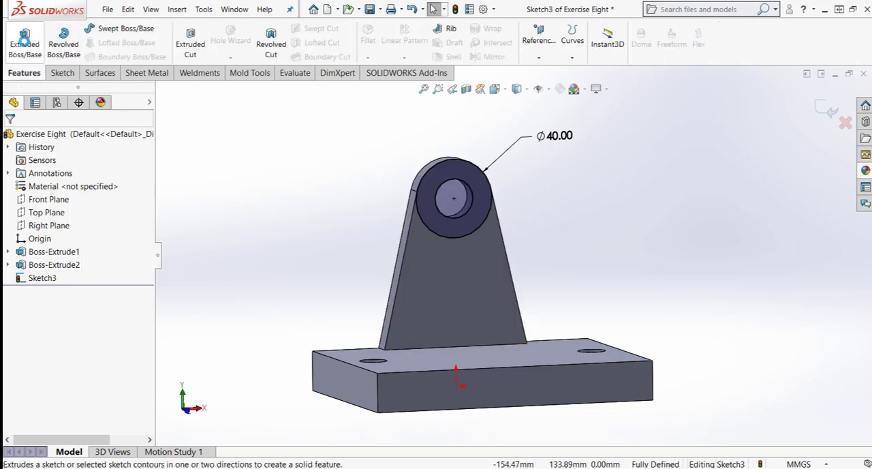
{"action": "left_click", "coordinate": [25, 39]}
{"action": "middle_click_drag", "start_coordinate": [246, 294], "coordinate": [185, 300]}
{"action": "left_click", "coordinate": [139, 261]}
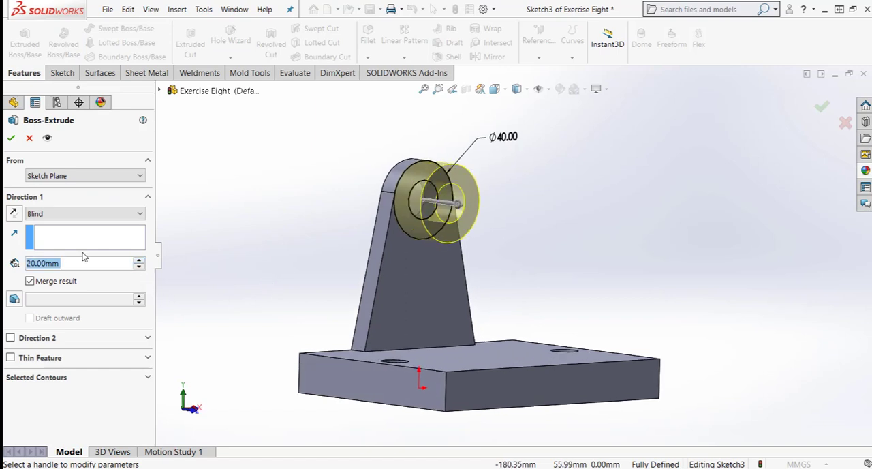
{"action": "type", "text": "24"}
{"action": "key", "text": "Return"}
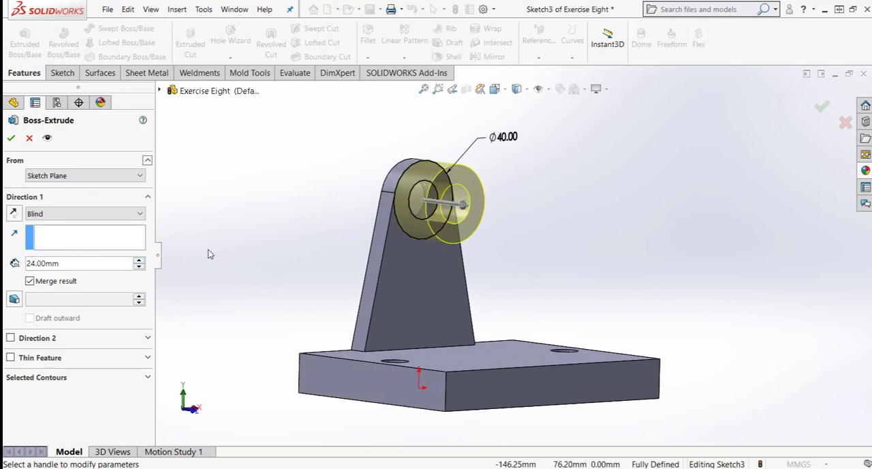
- Enable Direction 2 as Blind with a 34 mm depth and complete the ring's extrusion through the bracket
{"action": "middle_click_drag", "start_coordinate": [208, 251], "coordinate": [231, 259]}
{"action": "left_click", "coordinate": [11, 338]}
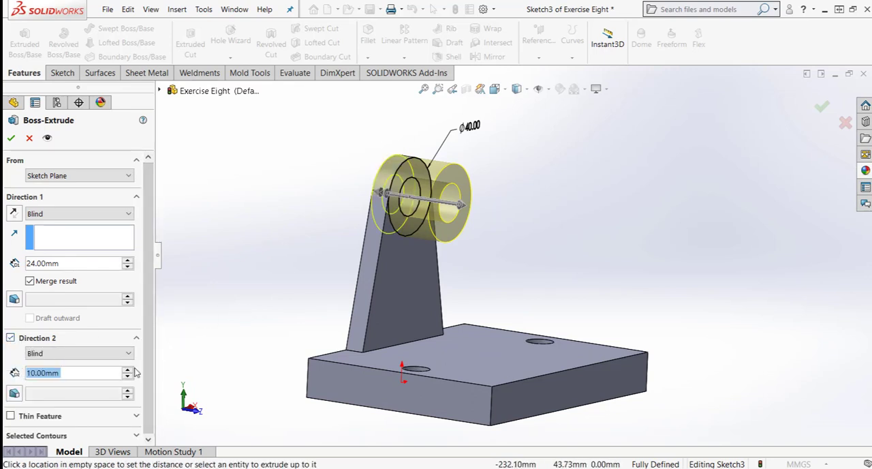
{"action": "left_click", "coordinate": [359, 283]}
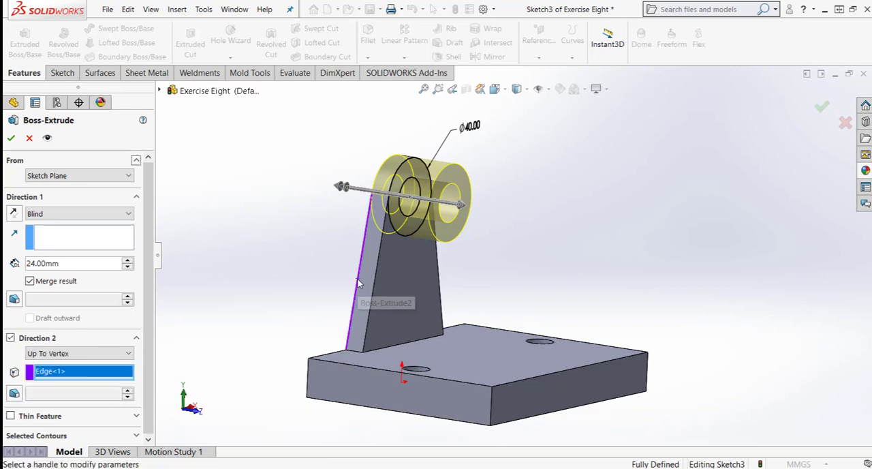
{"action": "left_click", "coordinate": [54, 353]}
{"action": "left_click", "coordinate": [48, 362]}
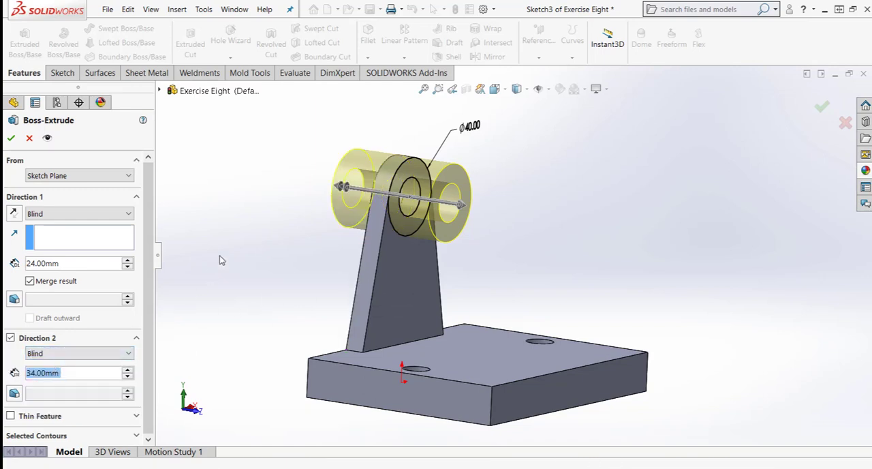
{"action": "left_click", "coordinate": [11, 138]}
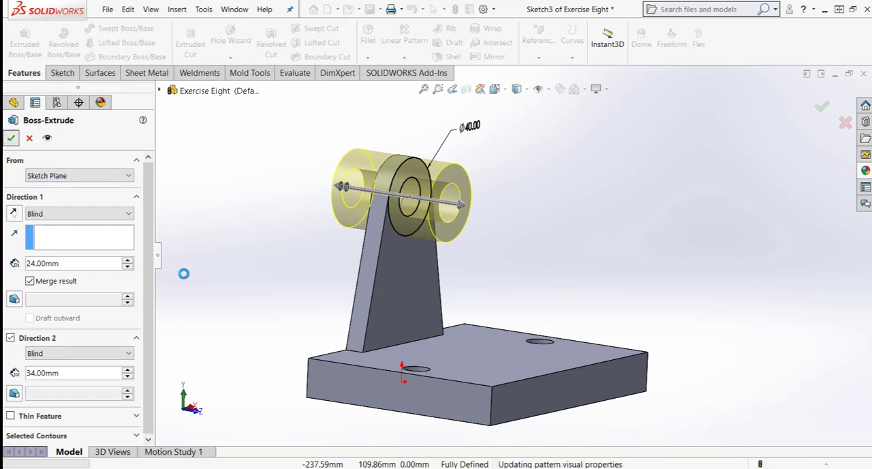
- Start a new sketch on the Right Plane
{"action": "middle_click_drag", "start_coordinate": [227, 300], "coordinate": [216, 286]}
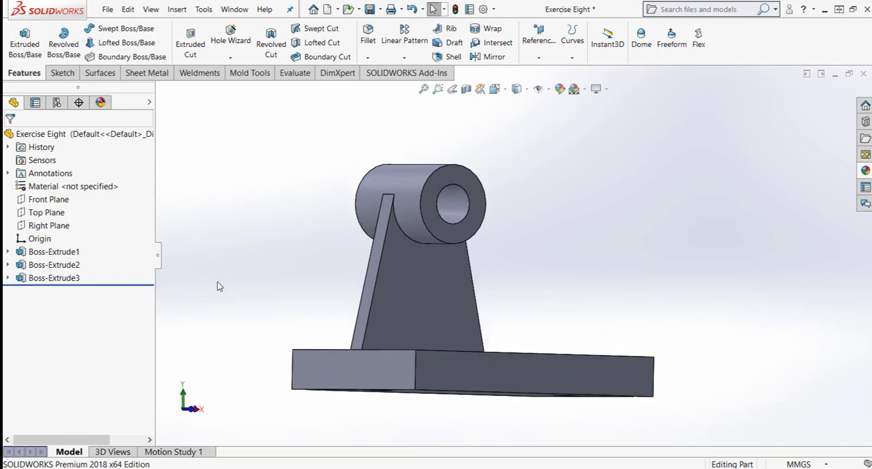
{"action": "key", "text": "ctrl+7"}
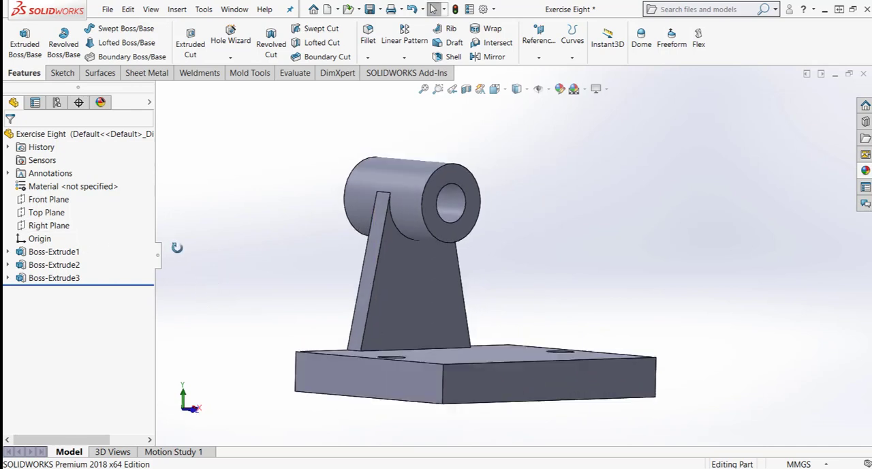
{"action": "left_click", "coordinate": [41, 226]}
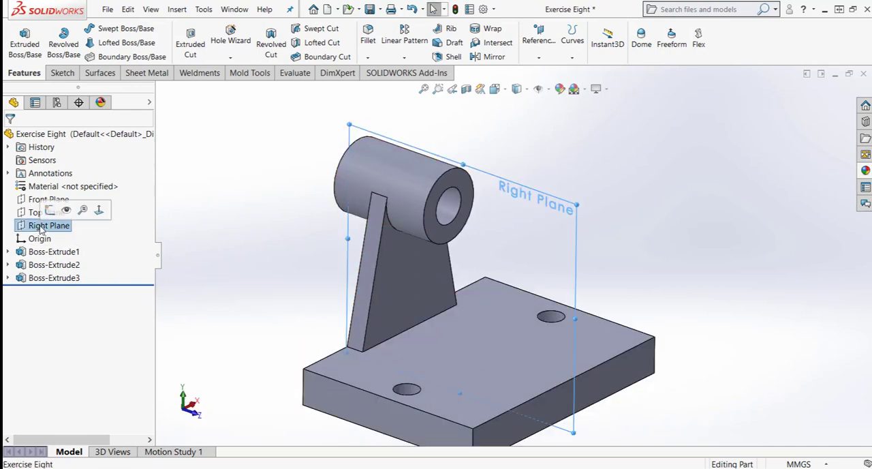
{"action": "left_click", "coordinate": [50, 210]}
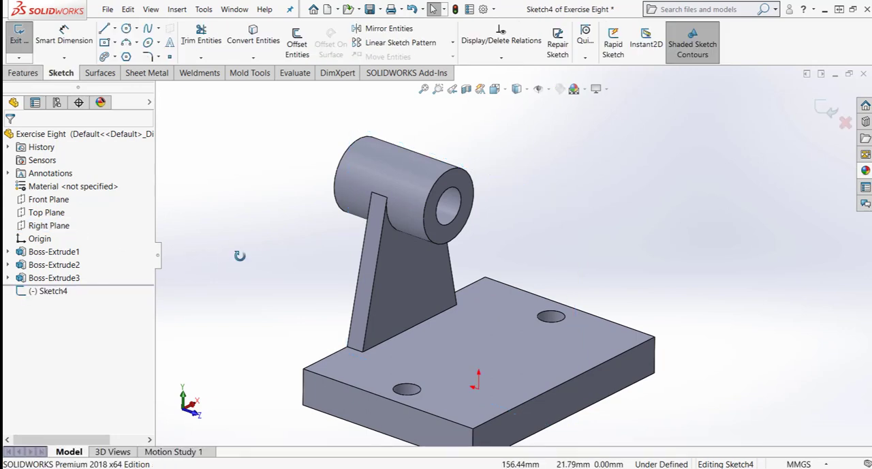
{"action": "mouse_move", "coordinate": [239, 255]}
{"action": "middle_mouse_down"}
{"action": "mouse_move", "coordinate": [263, 259]}
{"action": "mouse_move", "coordinate": [249, 265]}
{"action": "middle_mouse_up"}
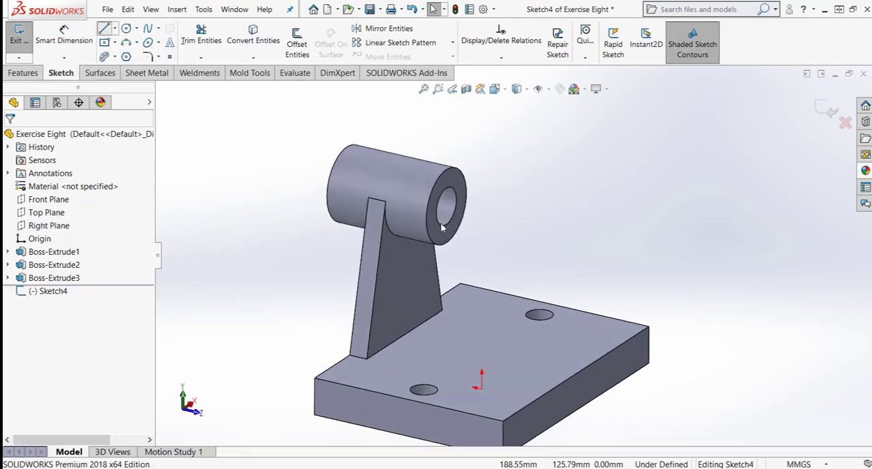
- Draw a slanted line from the cylinder's lower front corner to the plate's upper edge, about a quarter of its length from the front
{"action": "key", "text": "ctrl+4"}
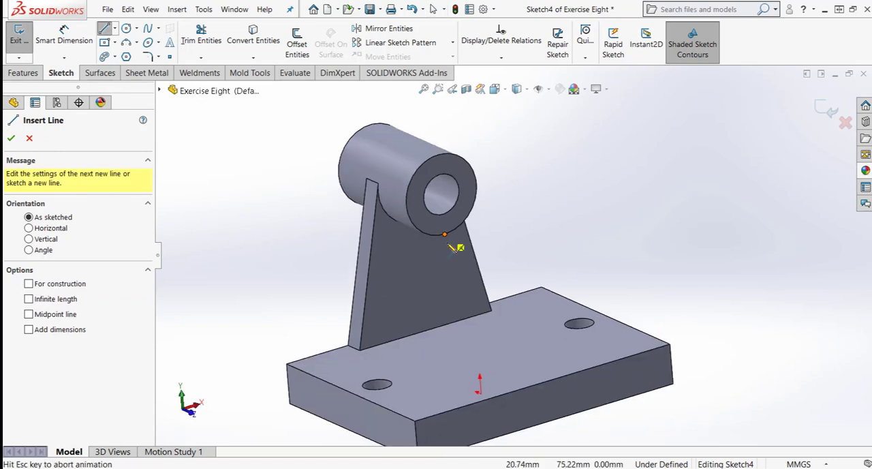
{"action": "left_click", "coordinate": [538, 208]}
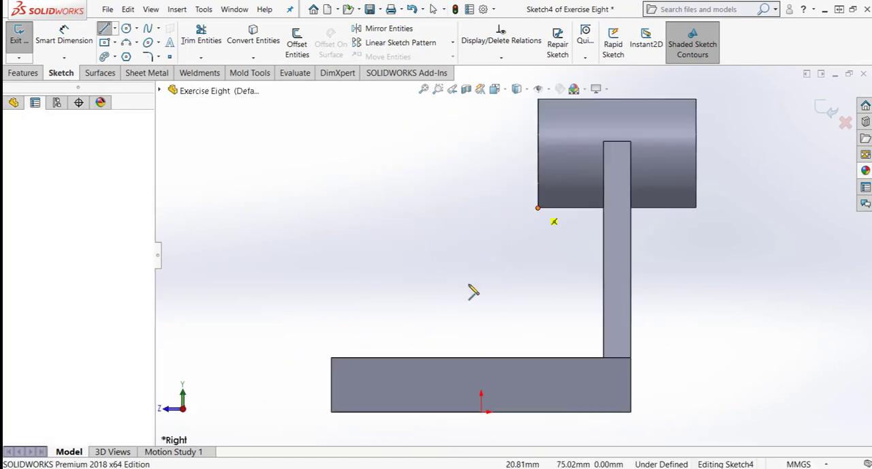
{"action": "left_click", "coordinate": [406, 357]}
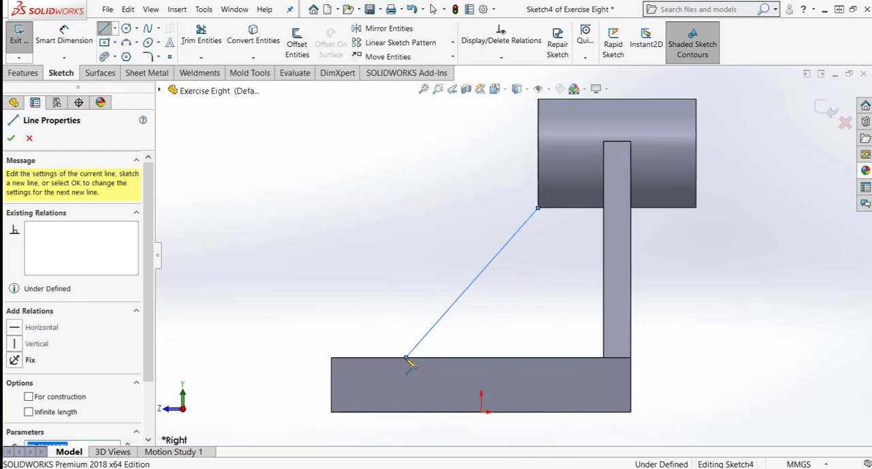
{"action": "key", "text": "Escape"}
{"action": "middle_click_drag", "start_coordinate": [519, 288], "coordinate": [520, 285]}
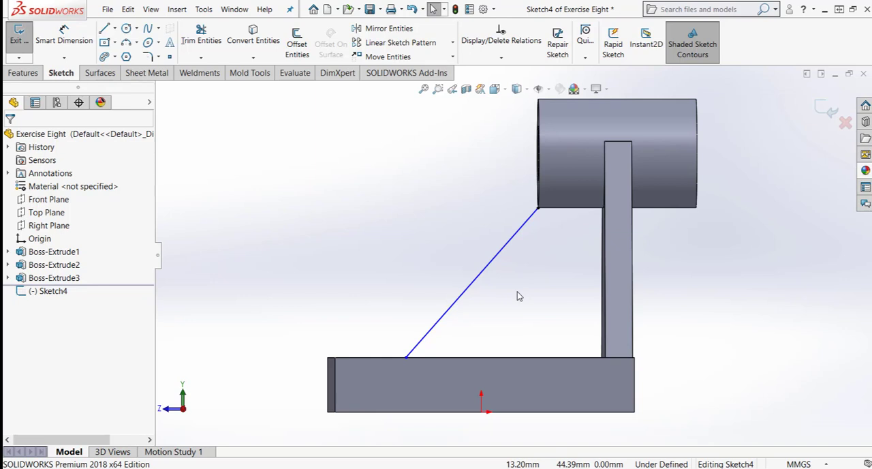
{"action": "right_click", "coordinate": [517, 297]}
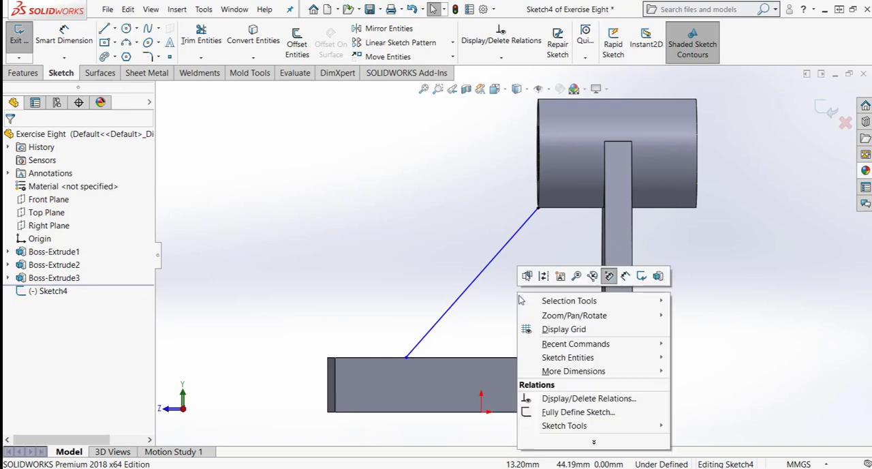
- Dimension the slanted line's lower endpoint 40 mm from the plate's upper front corner and exit the sketch
{"action": "left_click", "coordinate": [757, 297]}
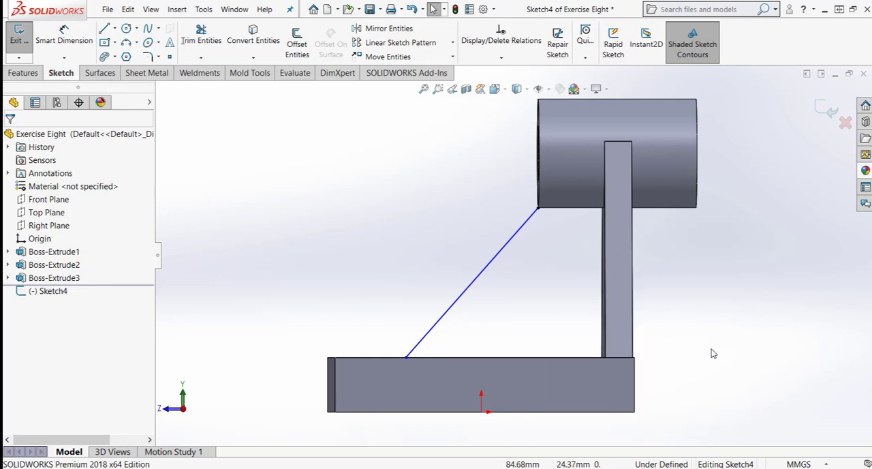
{"action": "middle_click_drag", "start_coordinate": [699, 346], "coordinate": [694, 348]}
{"action": "right_click_drag", "start_coordinate": [695, 409], "coordinate": [694, 376]}
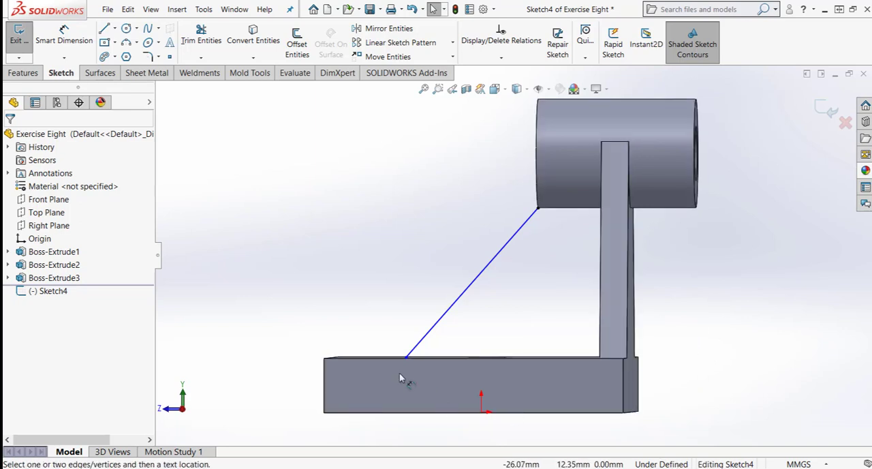
{"action": "left_click", "coordinate": [406, 357]}
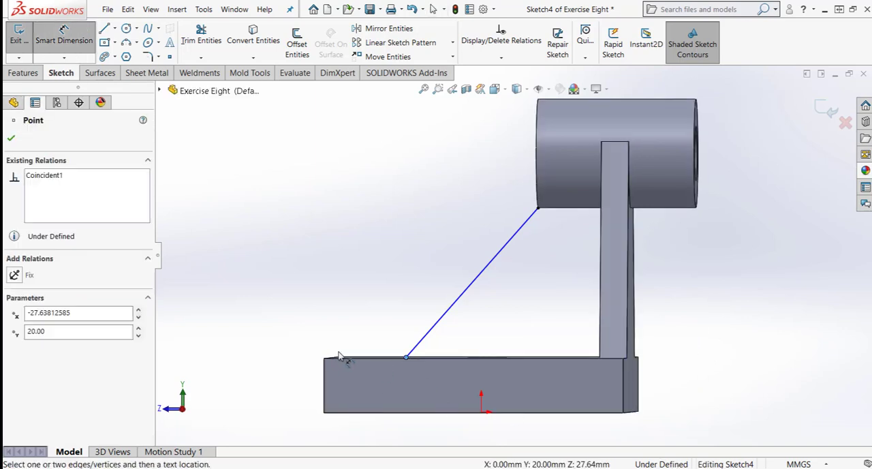
{"action": "key", "text": "ctrl+4"}
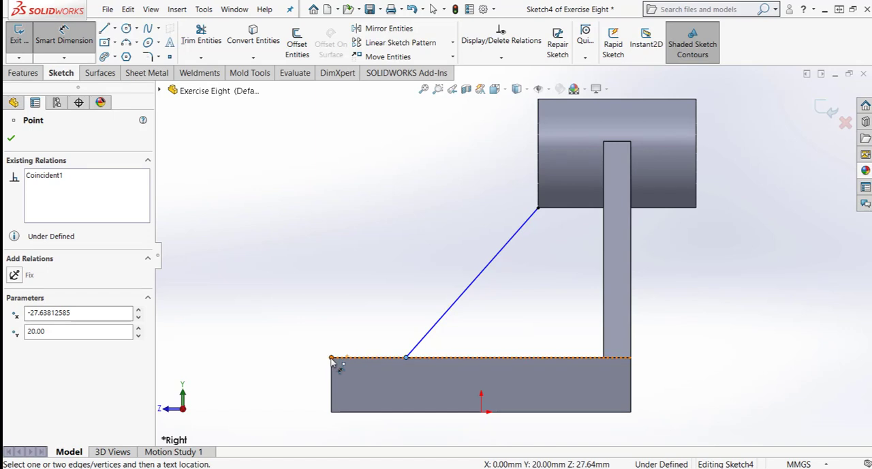
{"action": "left_click", "coordinate": [331, 358]}
{"action": "left_click", "coordinate": [354, 331]}
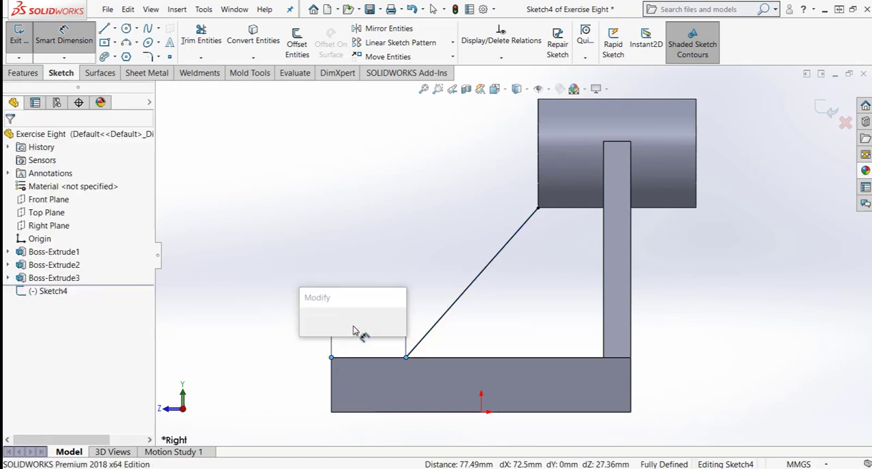
{"action": "type", "text": "40"}
{"action": "key", "text": "Return"}
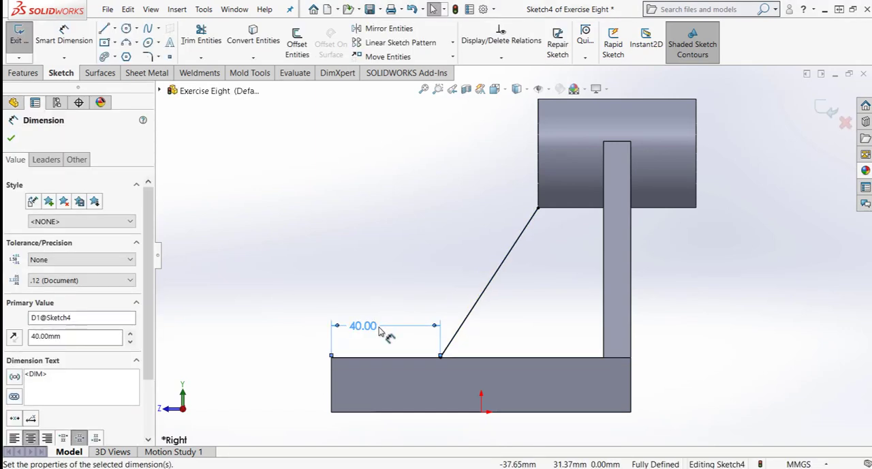
{"action": "left_click", "coordinate": [382, 285]}
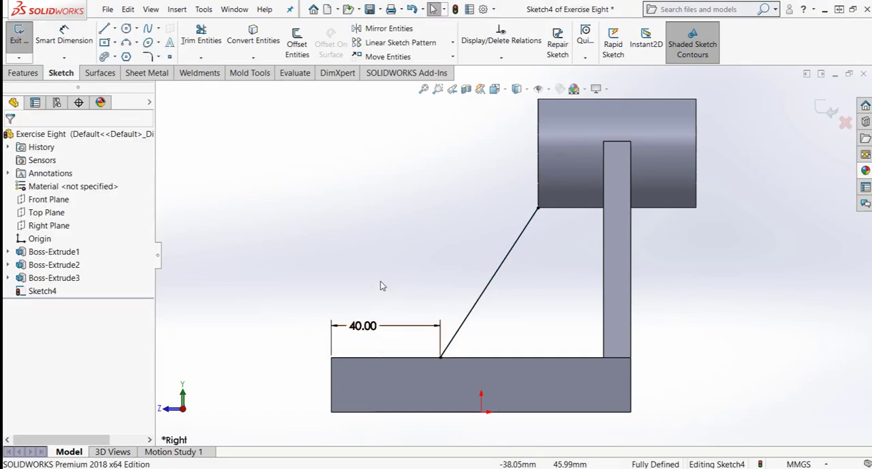
{"action": "left_click", "coordinate": [828, 111]}
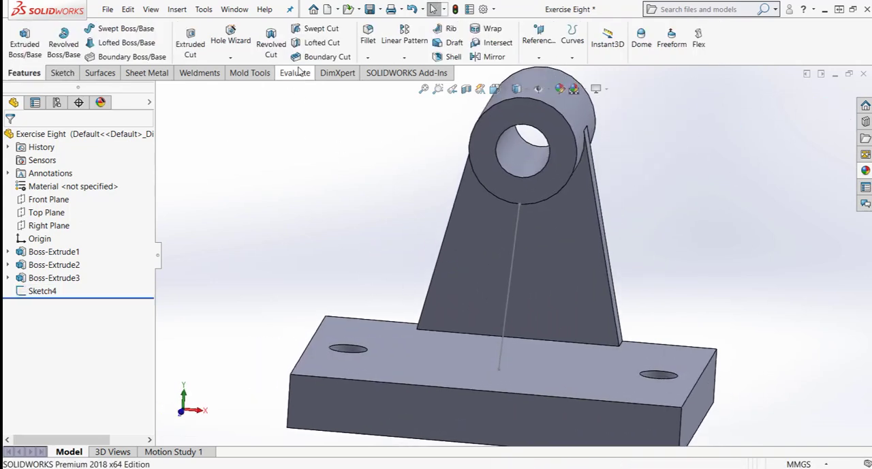
- Create a 10 mm thick rib from the slanted line, thickened on both sides, parallel to the sketch, with the material side flipped toward the bracket
{"action": "left_click", "coordinate": [458, 33]}
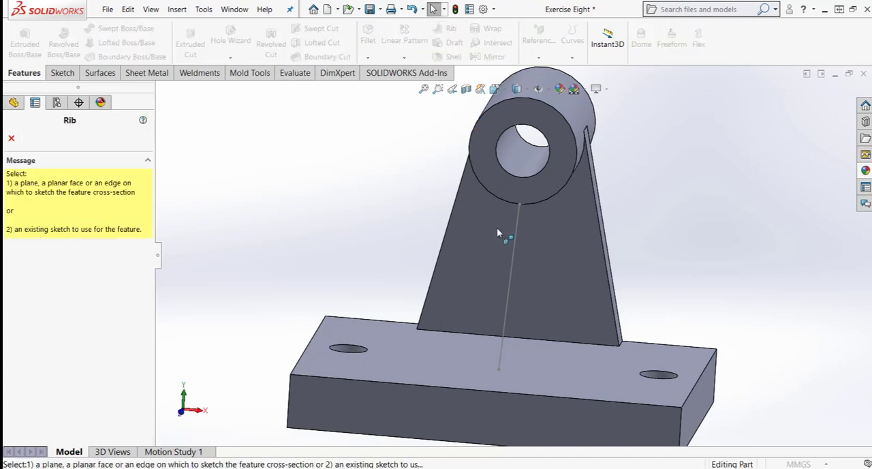
{"action": "left_click", "coordinate": [513, 255]}
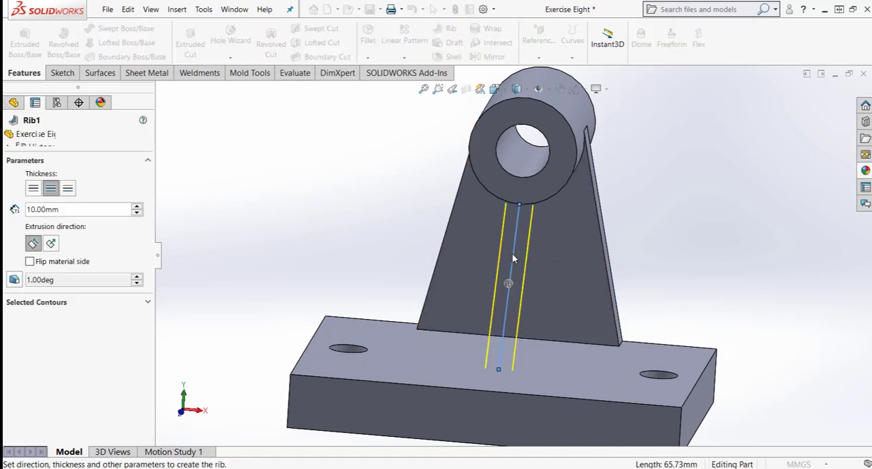
{"action": "mouse_move", "coordinate": [632, 316]}
{"action": "middle_mouse_down"}
{"action": "mouse_move", "coordinate": [701, 238]}
{"action": "mouse_move", "coordinate": [640, 237]}
{"action": "middle_mouse_up"}
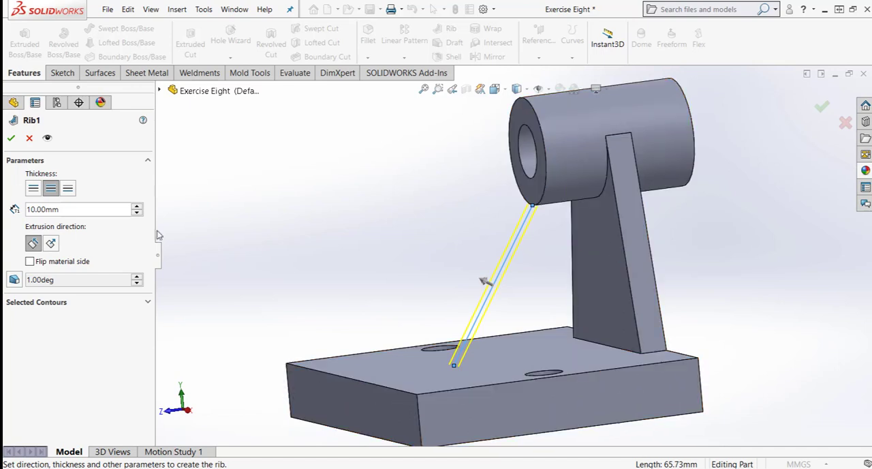
{"action": "left_click", "coordinate": [50, 243]}
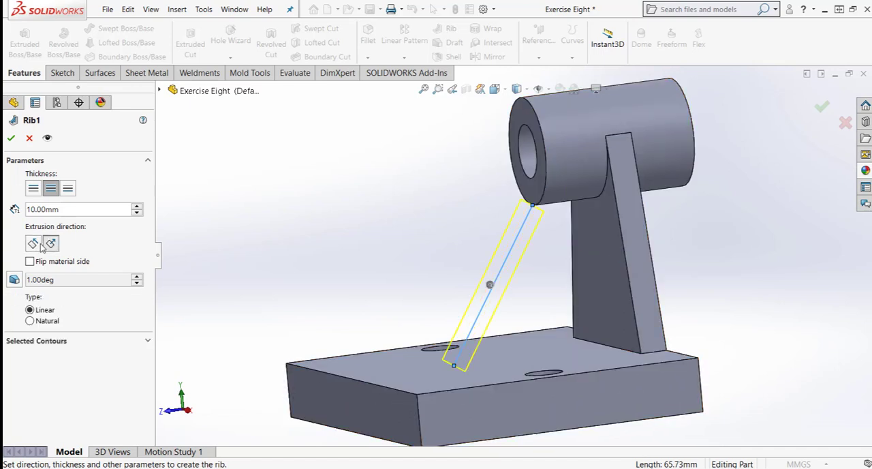
{"action": "left_click", "coordinate": [32, 243]}
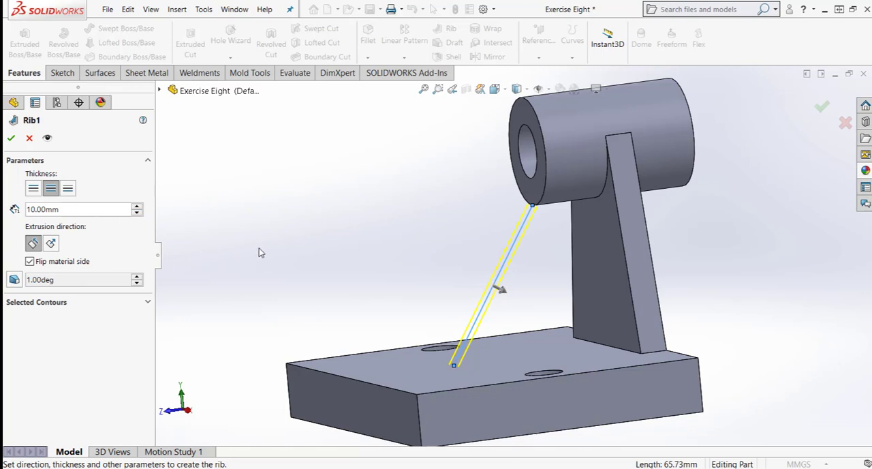
{"action": "middle_click_drag", "start_coordinate": [259, 253], "coordinate": [302, 246]}
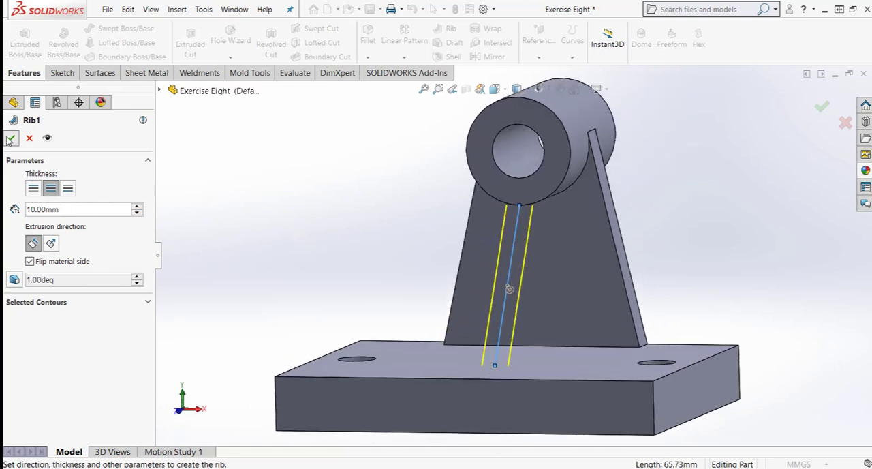
{"action": "key", "text": "Return"}
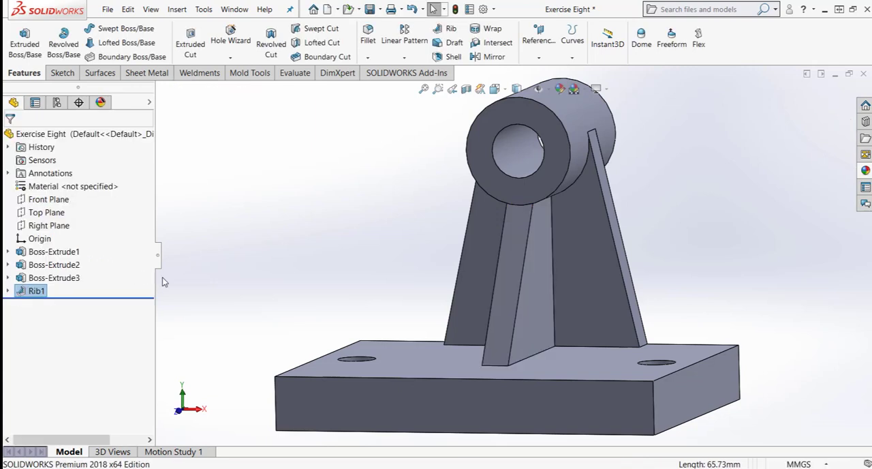
- Start a 10 mm symmetric fillet and select the base edges of the bracket's side, its front face and the rib on one side
{"action": "middle_click_drag", "start_coordinate": [273, 265], "coordinate": [293, 292]}
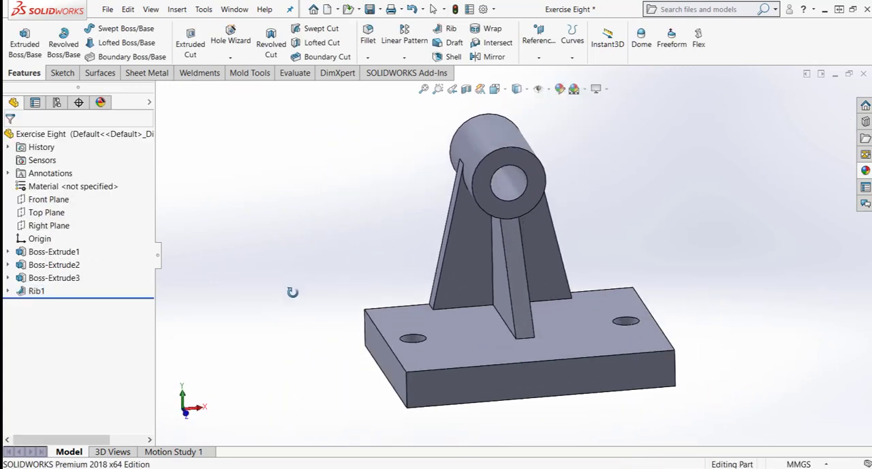
{"action": "left_click", "coordinate": [370, 38]}
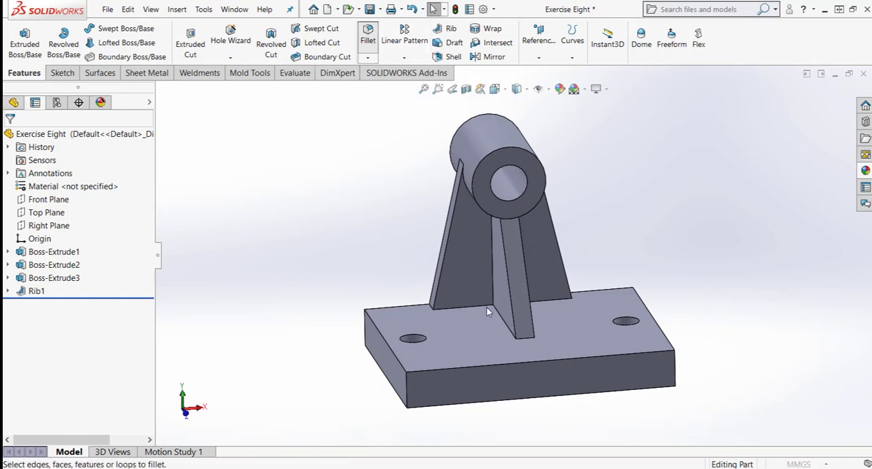
{"action": "scroll", "coordinate": [431, 308], "scroll_direction": "down", "scroll_amount": 5}
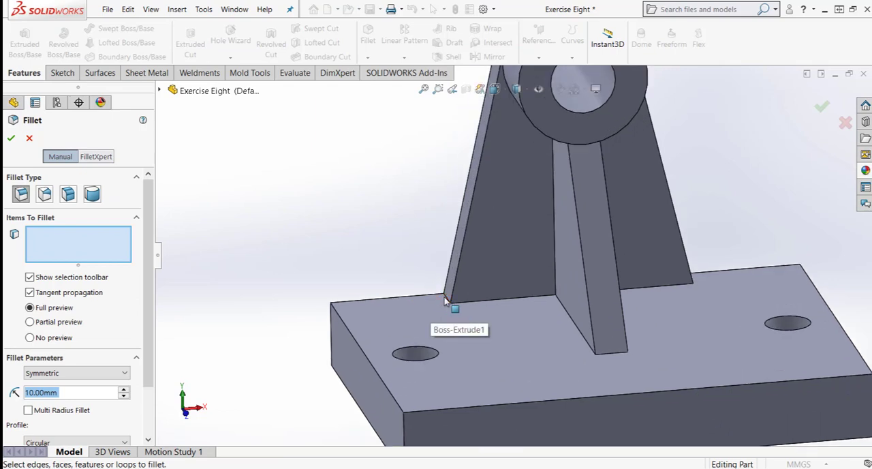
{"action": "left_click", "coordinate": [446, 298]}
{"action": "left_click", "coordinate": [450, 293]}
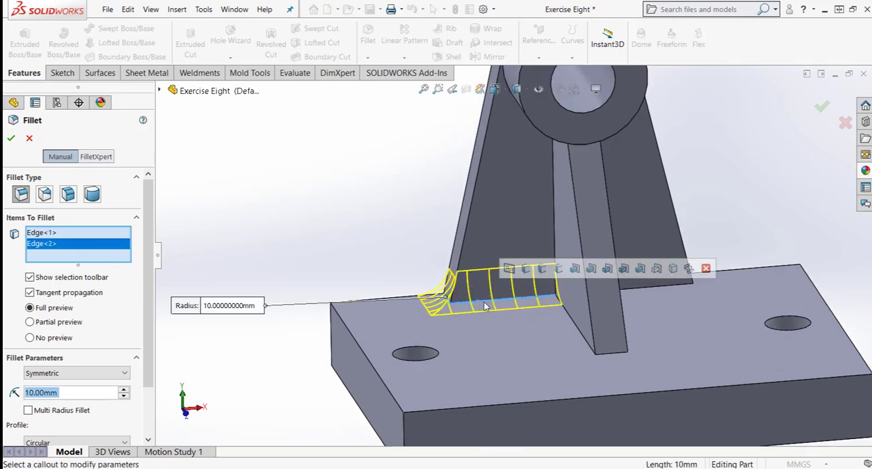
{"action": "left_click", "coordinate": [568, 315]}
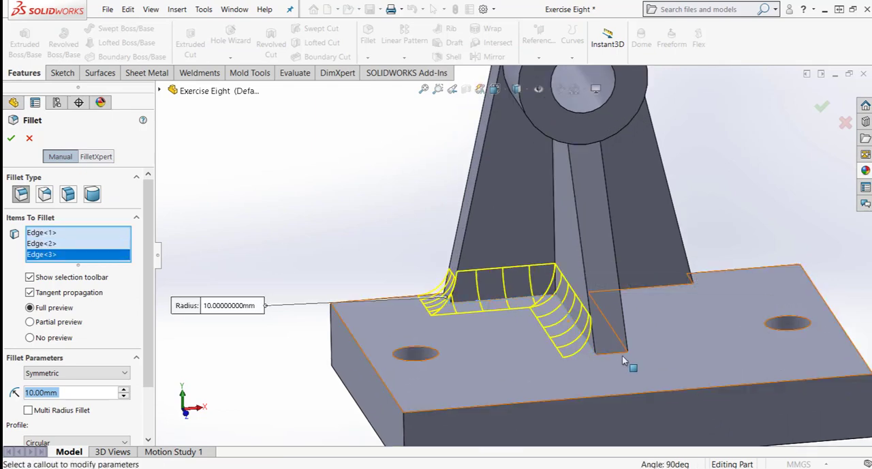
- Add the matching base edges on the other side of the rib and bracket and complete the 10 mm fillet
{"action": "middle_click_drag", "start_coordinate": [658, 325], "coordinate": [623, 334]}
{"action": "left_click", "coordinate": [631, 309]}
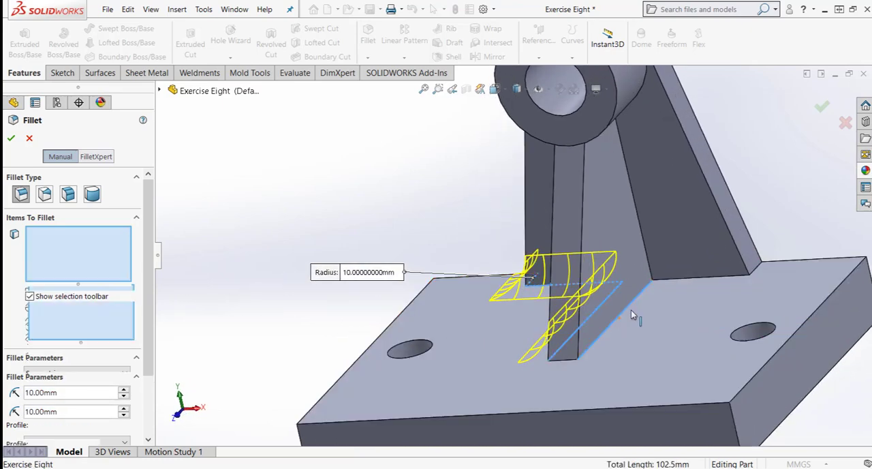
{"action": "middle_click_drag", "start_coordinate": [681, 285], "coordinate": [773, 265]}
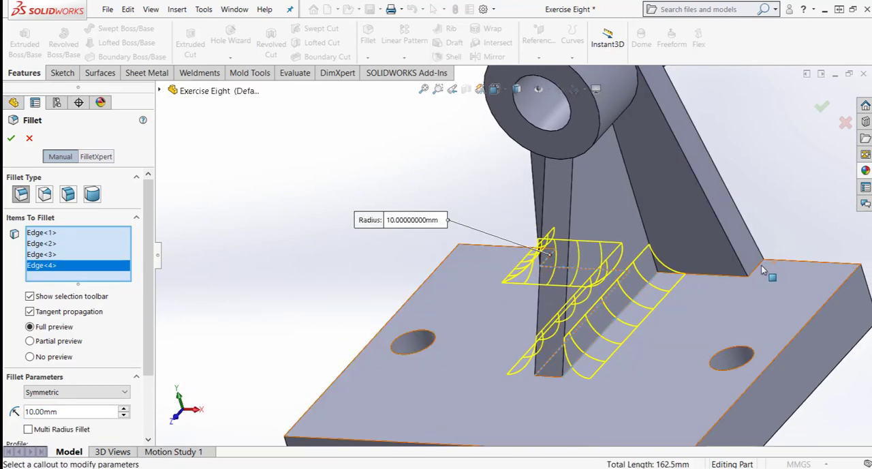
{"action": "left_click", "coordinate": [762, 270]}
{"action": "left_click", "coordinate": [715, 276]}
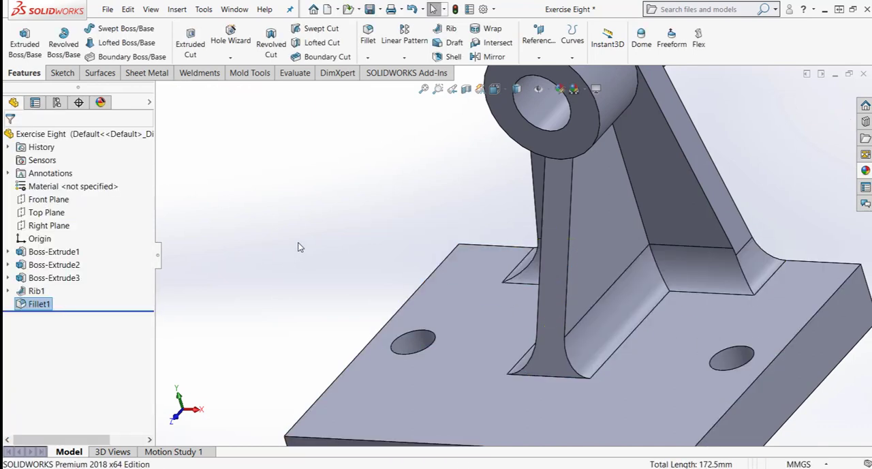
- Start a new fillet with a 5 mm radius and select the base plate's four vertical corner edges
{"action": "middle_click_drag", "start_coordinate": [334, 232], "coordinate": [402, 200]}
{"action": "scroll", "coordinate": [359, 198], "scroll_direction": "up", "scroll_amount": 3}
{"action": "middle_click_drag", "start_coordinate": [562, 117], "coordinate": [587, 178]}
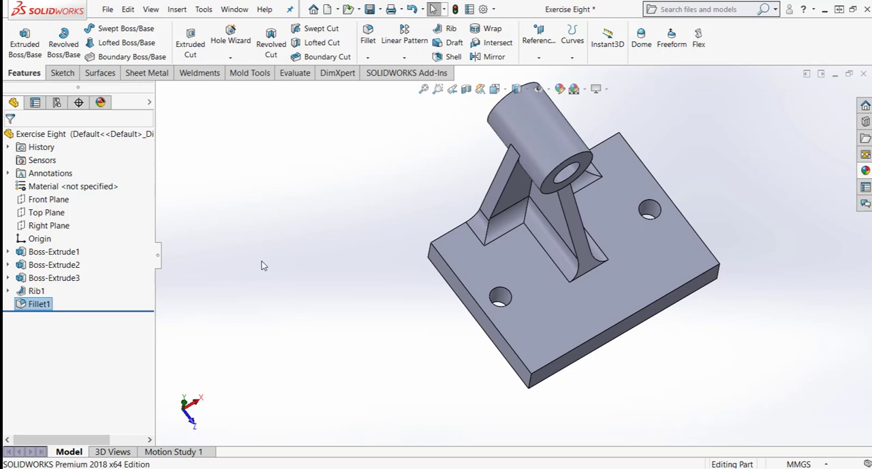
{"action": "middle_click_drag", "start_coordinate": [262, 265], "coordinate": [435, 153]}
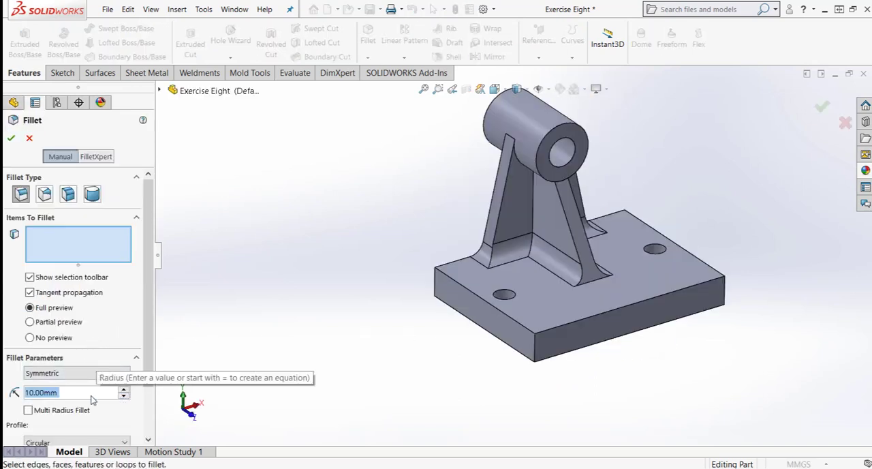
{"action": "type", "text": "5"}
{"action": "key", "text": "Return"}
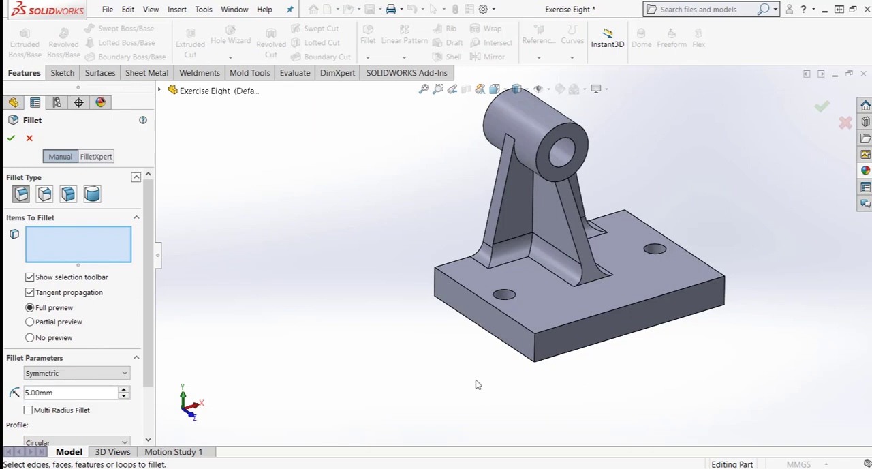
{"action": "left_click", "coordinate": [535, 359]}
{"action": "left_click", "coordinate": [436, 290]}
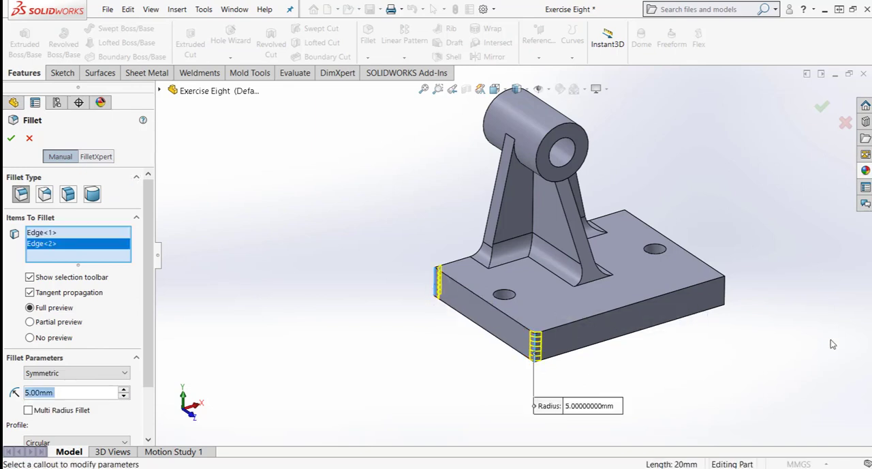
{"action": "left_click", "coordinate": [726, 293]}
{"action": "middle_click_drag", "start_coordinate": [726, 293], "coordinate": [711, 163]}
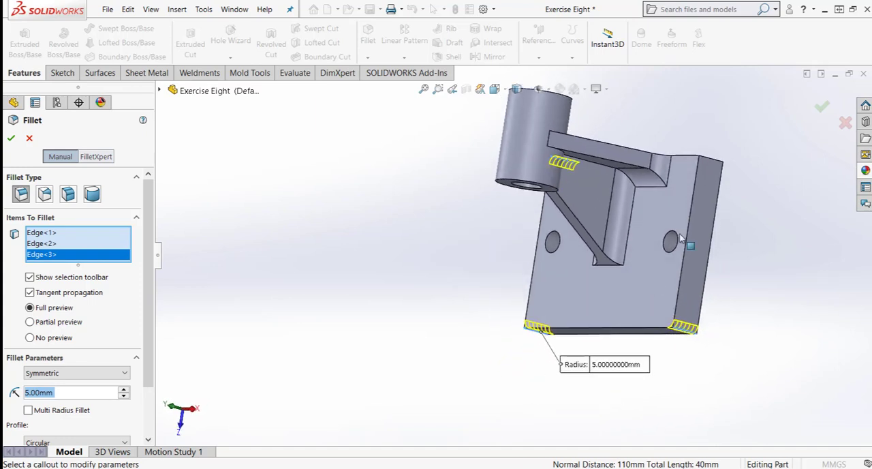
{"action": "left_click", "coordinate": [710, 161]}
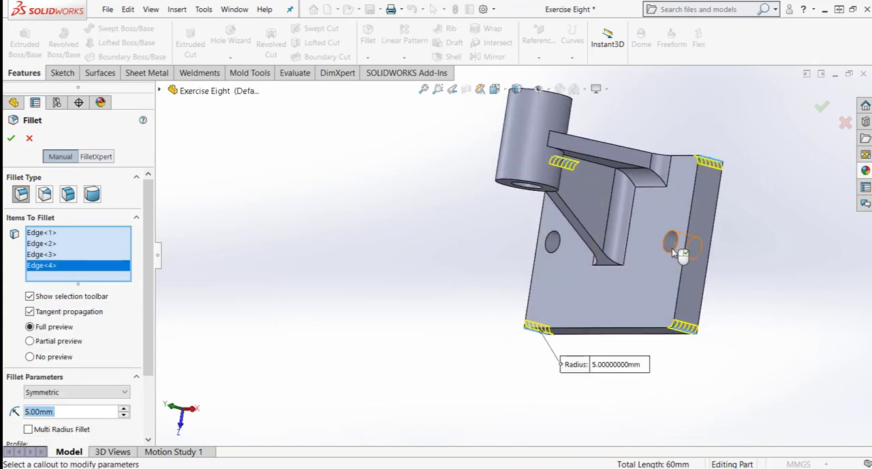
- Add the upper edges of the plate's two holes to the selection and complete the 5 mm fillet
{"action": "left_click", "coordinate": [672, 253]}
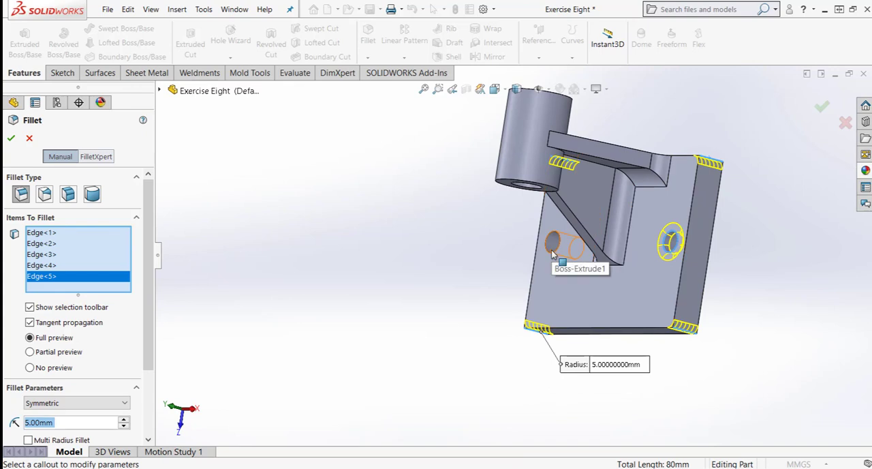
{"action": "left_click", "coordinate": [552, 254]}
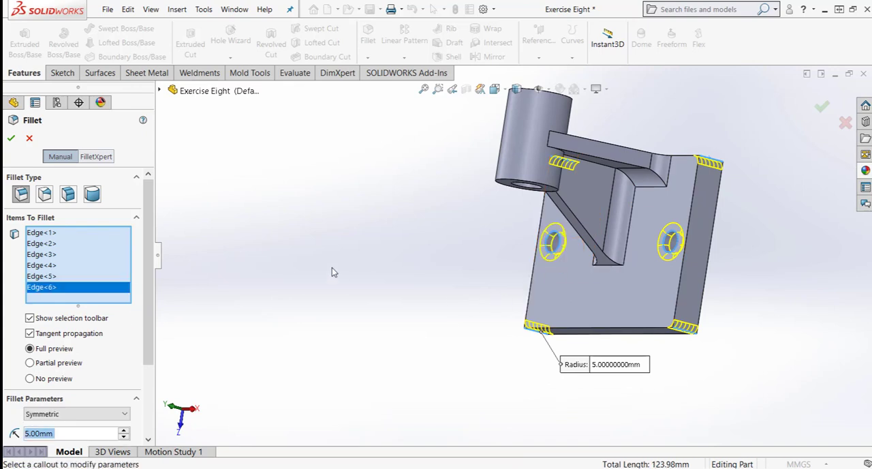
{"action": "left_click", "coordinate": [11, 139]}
- Chamfer the bore's circular edges at both ends of the cylinder with a 3 mm distance and 45 degree angle
{"action": "middle_click_drag", "start_coordinate": [592, 286], "coordinate": [650, 287]}
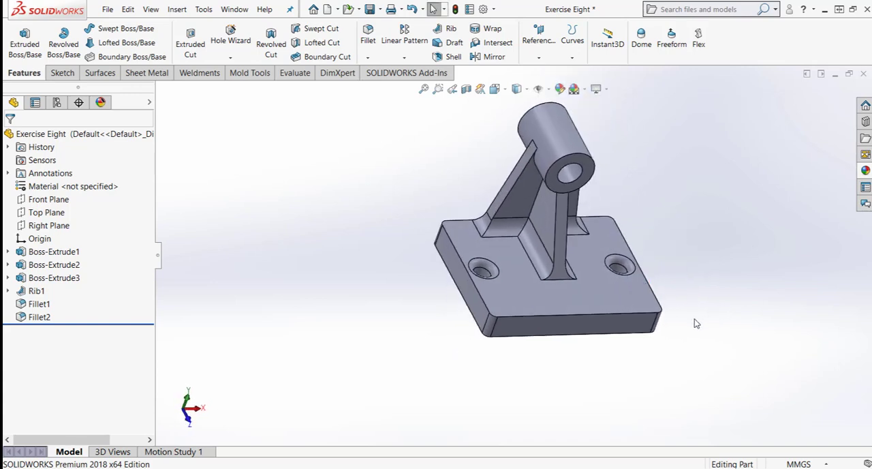
{"action": "scroll", "coordinate": [573, 165], "scroll_direction": "up", "scroll_amount": 2}
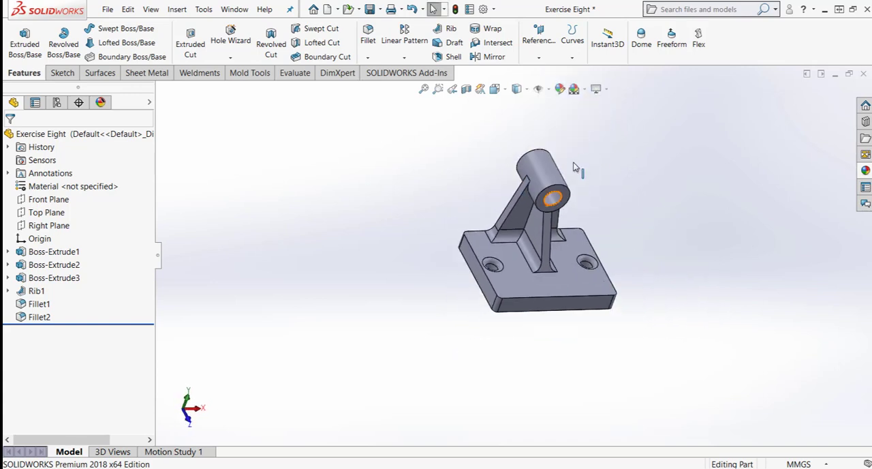
{"action": "scroll", "coordinate": [573, 166], "scroll_direction": "down", "scroll_amount": 2}
{"action": "scroll", "coordinate": [380, 226], "scroll_direction": "down", "scroll_amount": 1}
{"action": "middle_click_drag", "start_coordinate": [380, 224], "coordinate": [379, 202]}
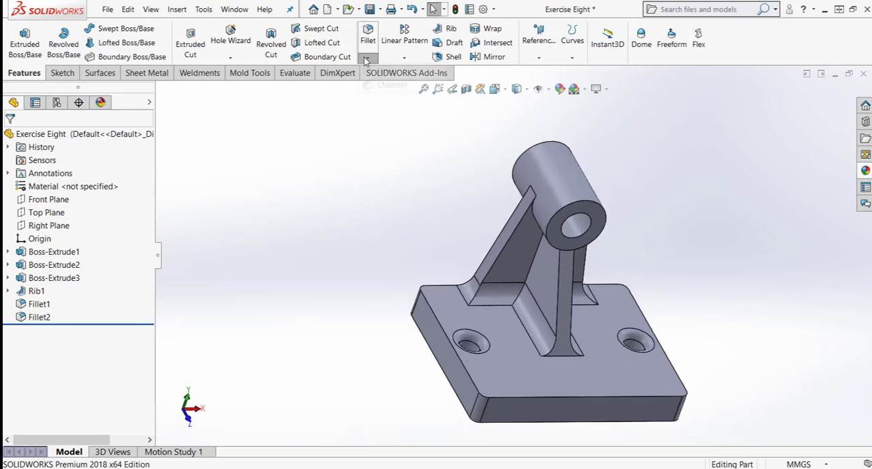
{"action": "left_click", "coordinate": [385, 85]}
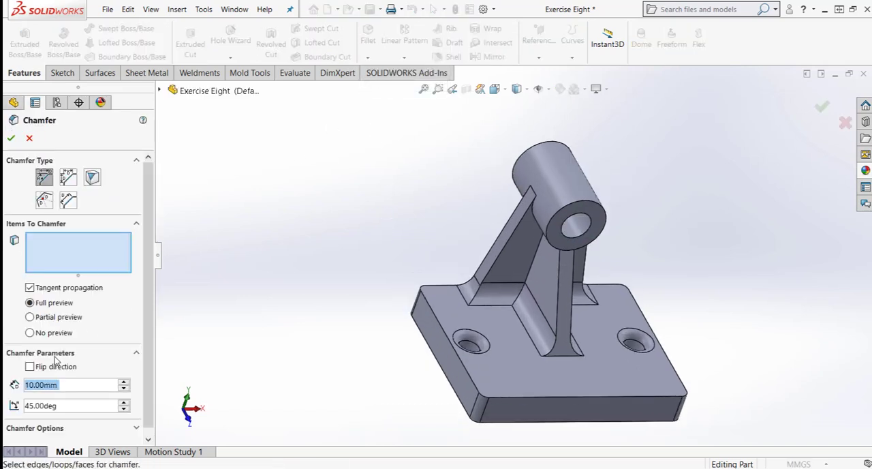
{"action": "type", "text": "3"}
{"action": "key", "text": "Return"}
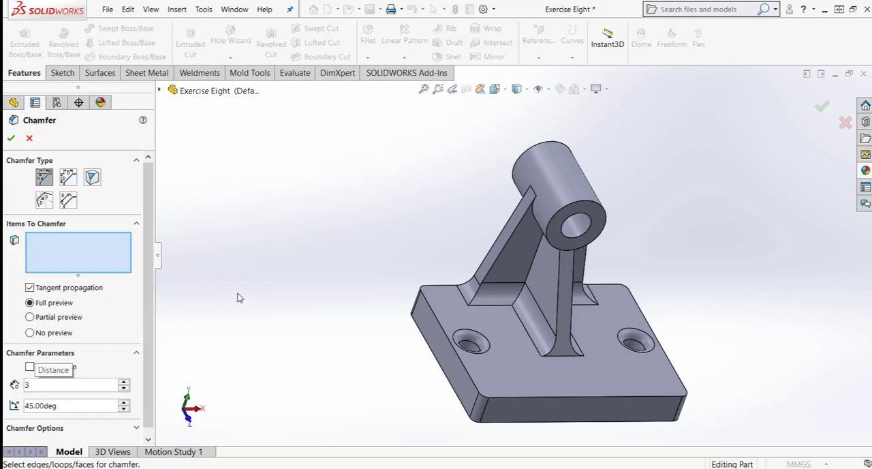
{"action": "left_click", "coordinate": [574, 243]}
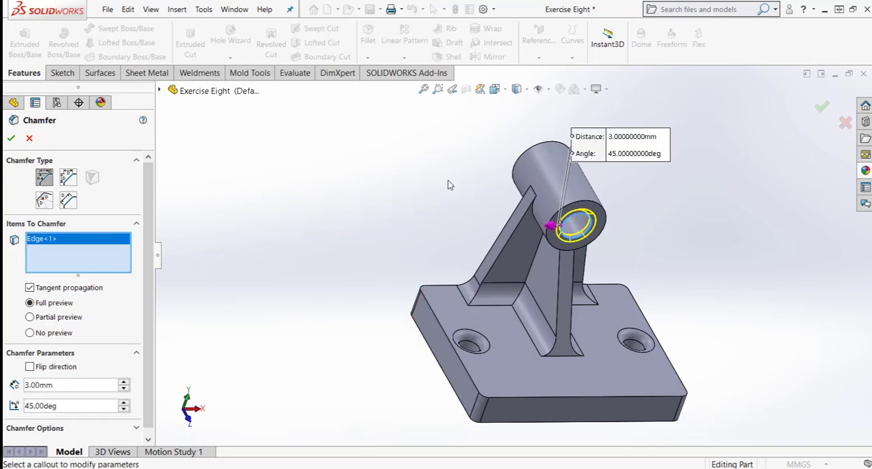
{"action": "middle_click_drag", "start_coordinate": [450, 185], "coordinate": [578, 244]}
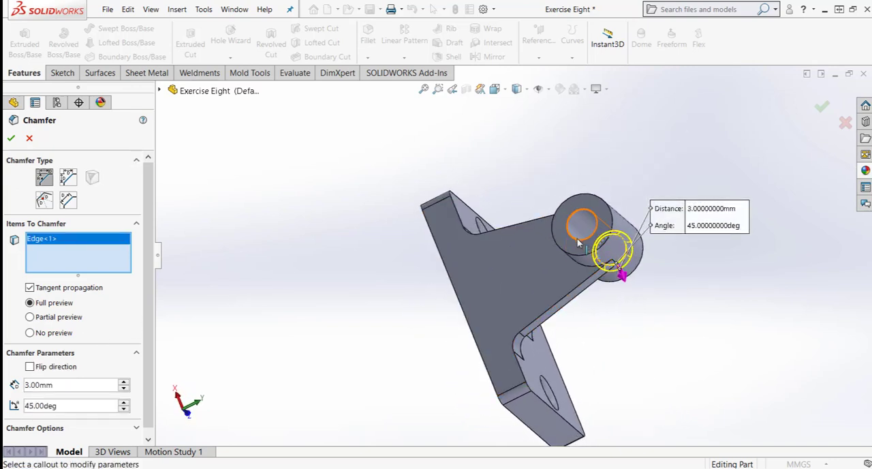
{"action": "left_click", "coordinate": [578, 245]}
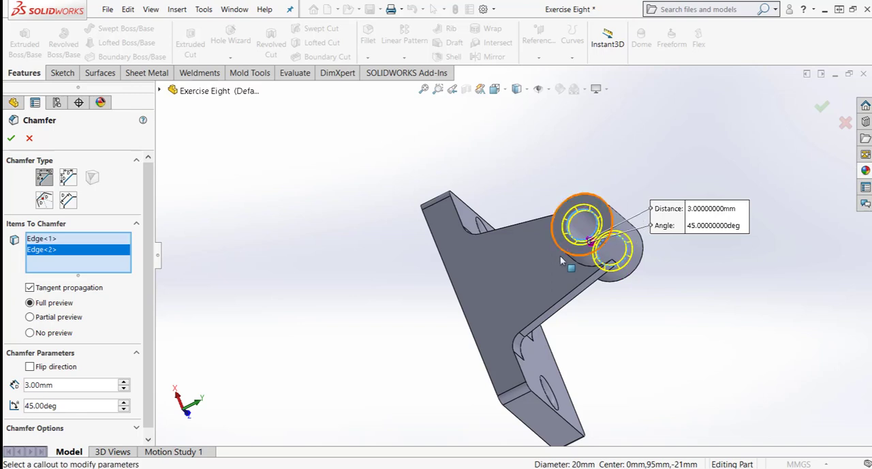
{"action": "left_click", "coordinate": [820, 109]}
{"action": "middle_click_drag", "start_coordinate": [629, 334], "coordinate": [712, 417]}
{"action": "middle_click_drag", "start_coordinate": [715, 362], "coordinate": [711, 389]}
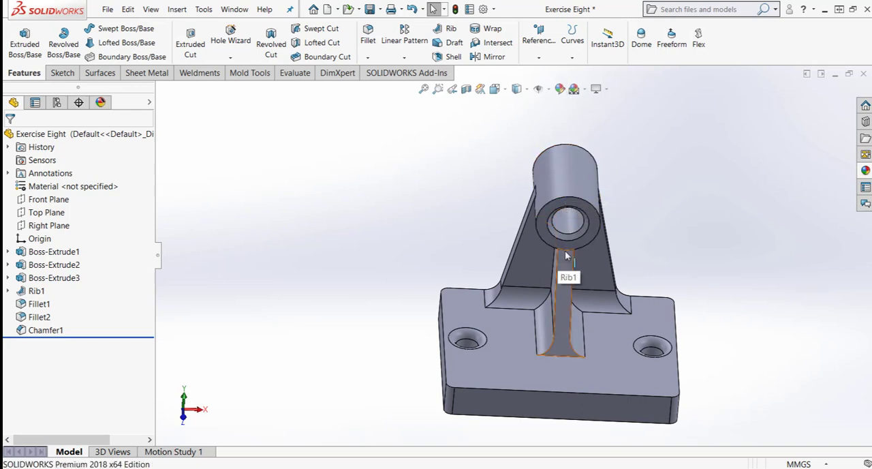
{"action": "left_click", "coordinate": [570, 201]}
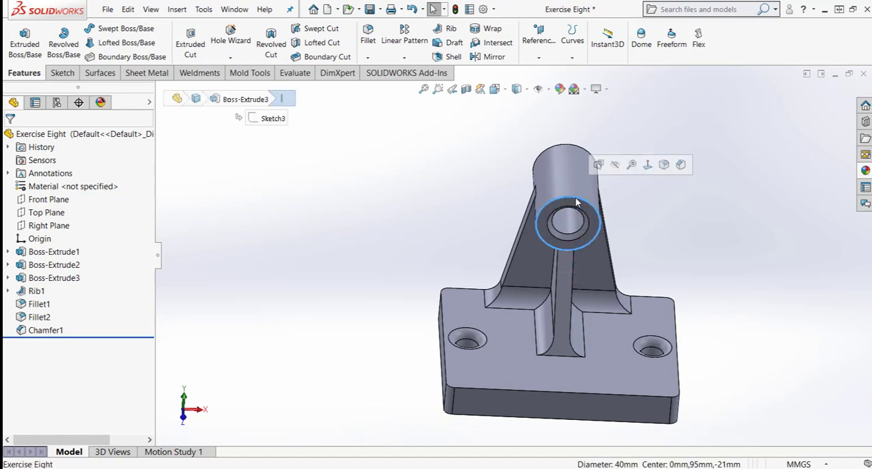
{"action": "left_click", "coordinate": [667, 202]}
{"action": "scroll", "coordinate": [586, 191], "scroll_direction": "down", "scroll_amount": 2}
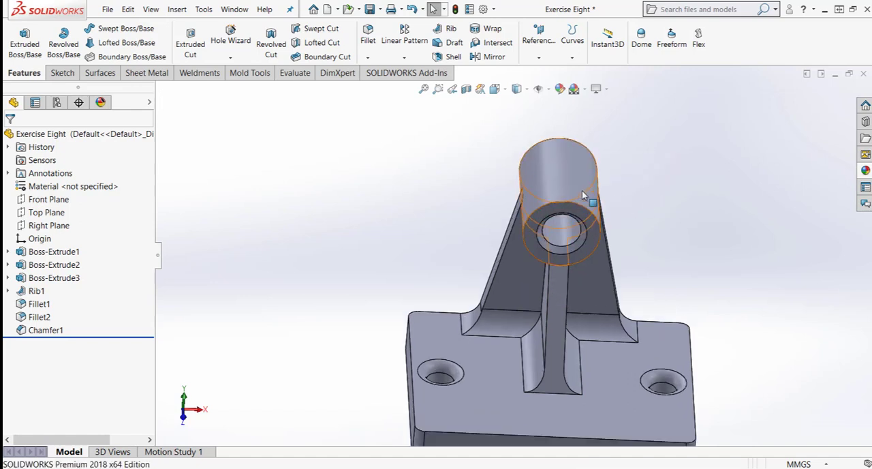
{"action": "left_click", "coordinate": [564, 204]}
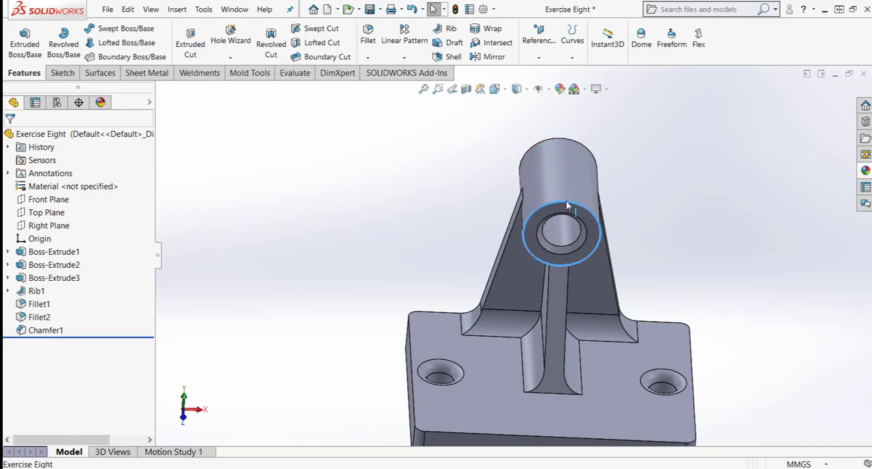
{"action": "left_click", "coordinate": [653, 212]}
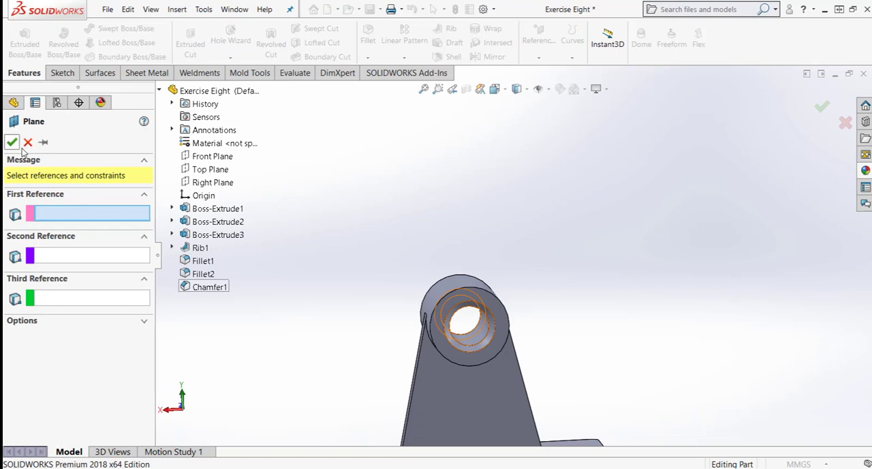
- Create a reference plane parallel to the Top Plane through the vertex where the bracket's side edge meets the cylinder
{"action": "left_click", "coordinate": [206, 169]}
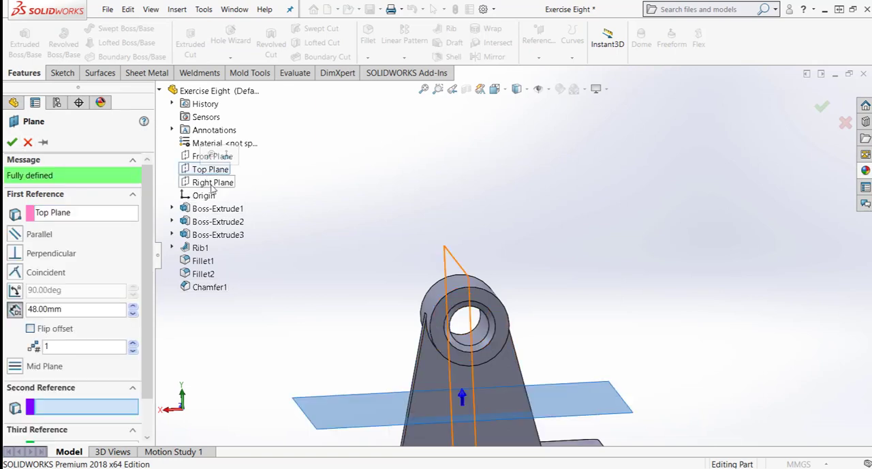
{"action": "left_click", "coordinate": [424, 314]}
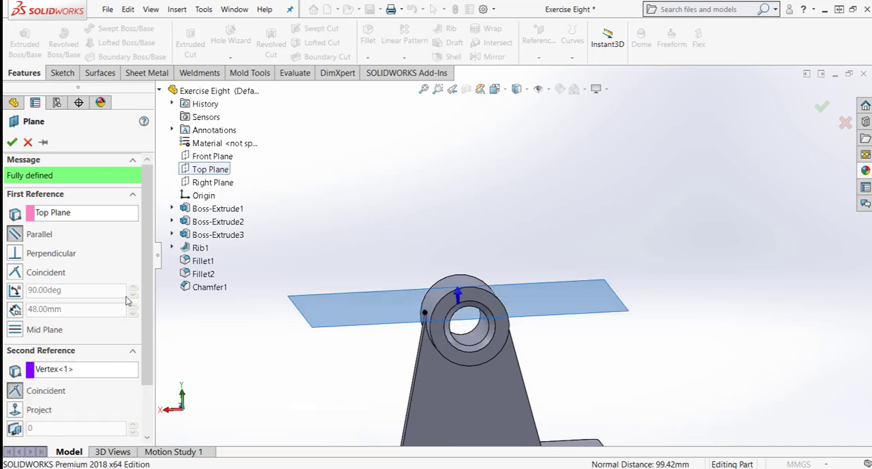
{"action": "left_click", "coordinate": [13, 142]}
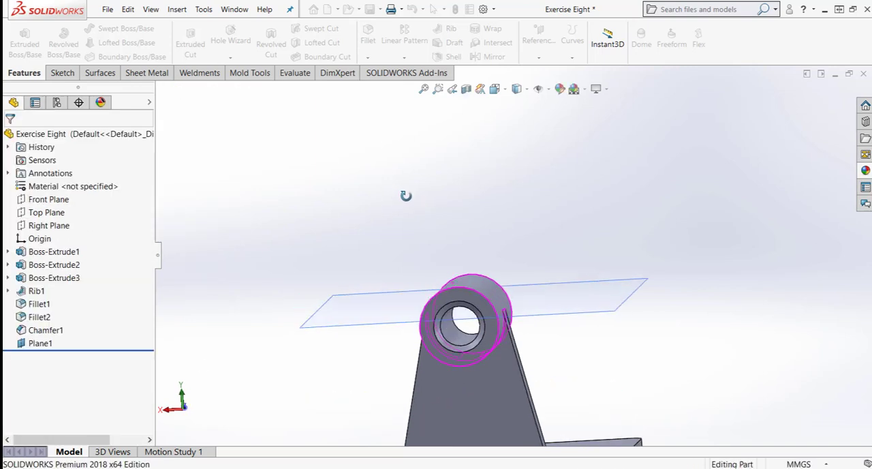
- Start a new sketch on the reference plane passing through the cylinder
{"action": "middle_click_drag", "start_coordinate": [409, 185], "coordinate": [350, 301]}
{"action": "right_click", "coordinate": [350, 301]}
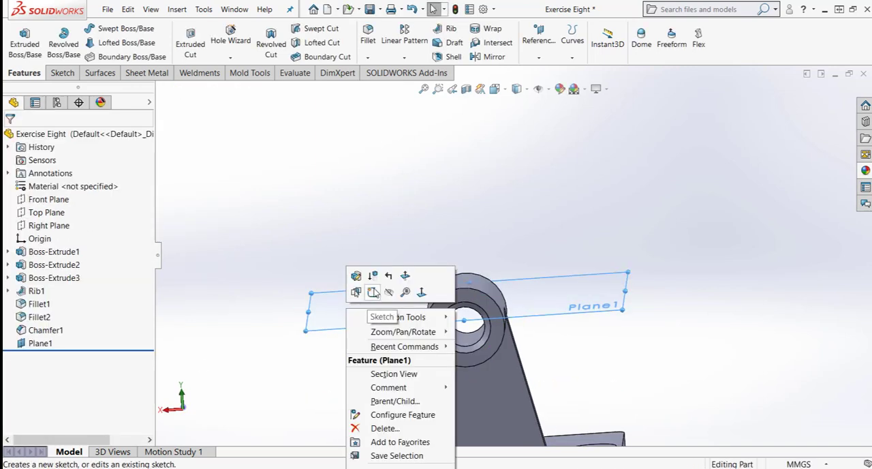
{"action": "left_click", "coordinate": [355, 293]}
{"action": "right_click", "coordinate": [384, 316]}
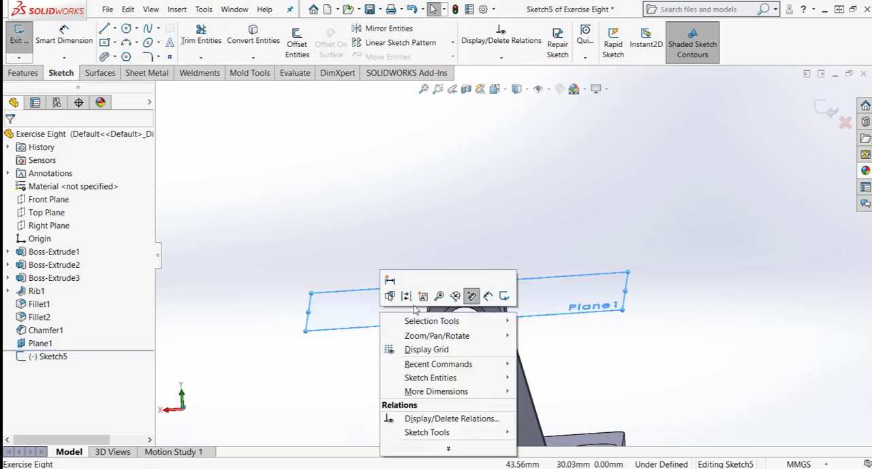
{"action": "right_click", "coordinate": [52, 356]}
{"action": "left_click", "coordinate": [703, 199]}
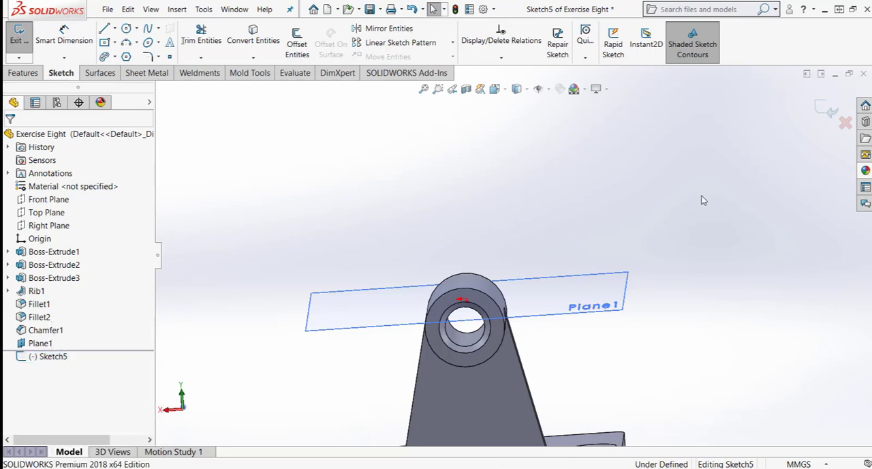
{"action": "key", "text": "ctrl+8"}
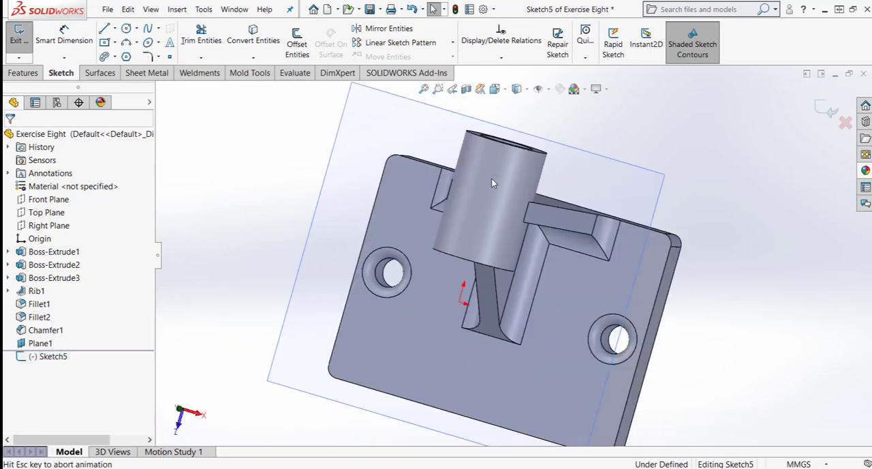
- Sketch a circle about 7.2 mm in diameter over the cylinder, centred on its axis in the upper half
{"action": "left_click", "coordinate": [126, 29]}
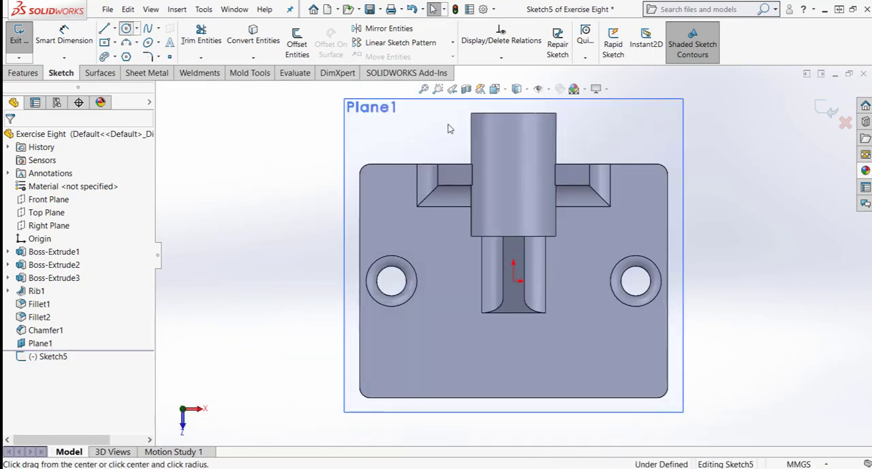
{"action": "left_click", "coordinate": [513, 150]}
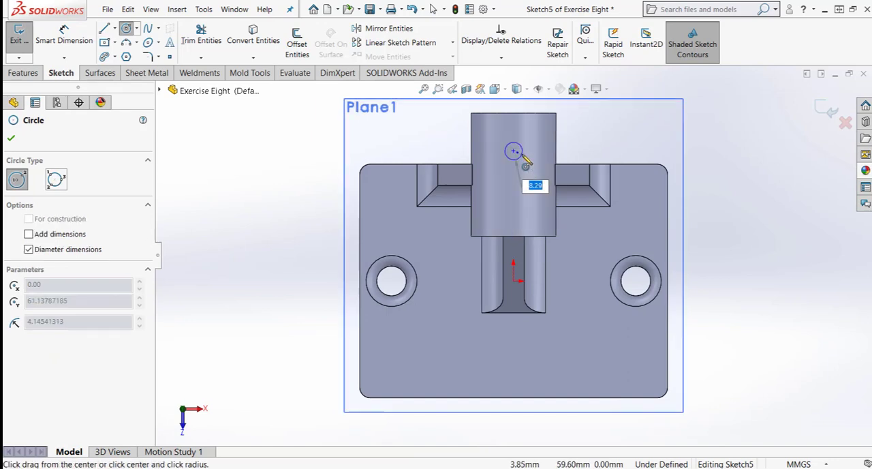
{"action": "left_click", "coordinate": [524, 159]}
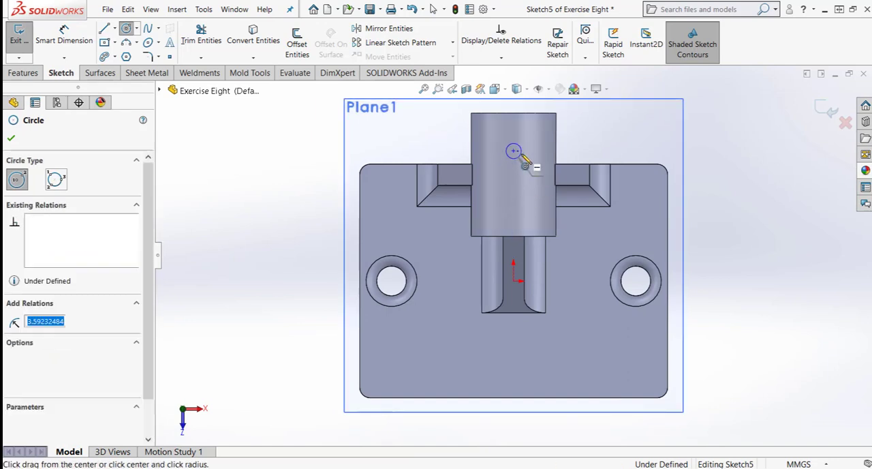
{"action": "key", "text": "Escape"}
- Dimension the circle's centre horizontally from the cylinder's upper-left corner at 22.5 mm
{"action": "right_click_drag", "start_coordinate": [743, 109], "coordinate": [743, 87]}
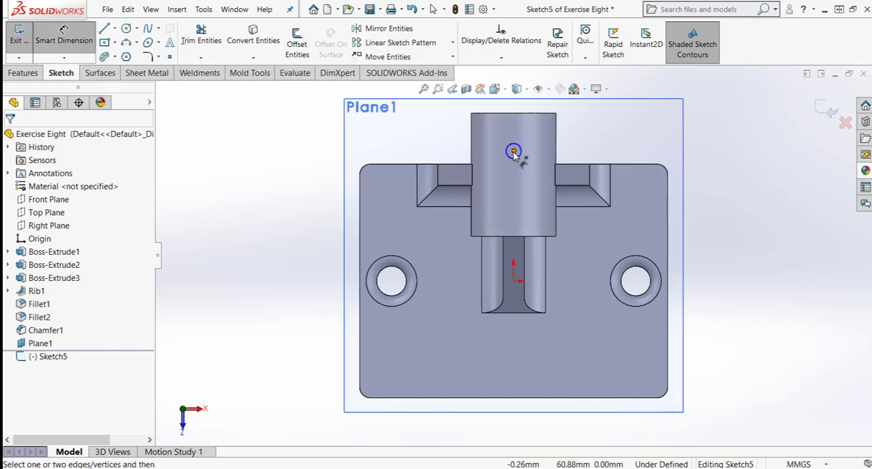
{"action": "left_click", "coordinate": [514, 151]}
{"action": "left_click", "coordinate": [471, 113]}
{"action": "scroll", "coordinate": [477, 114], "scroll_direction": "up", "scroll_amount": 1}
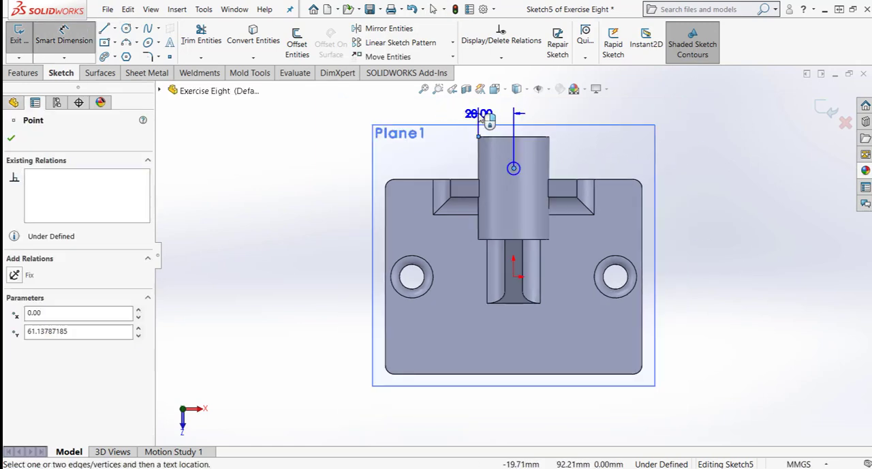
{"action": "left_click", "coordinate": [491, 110]}
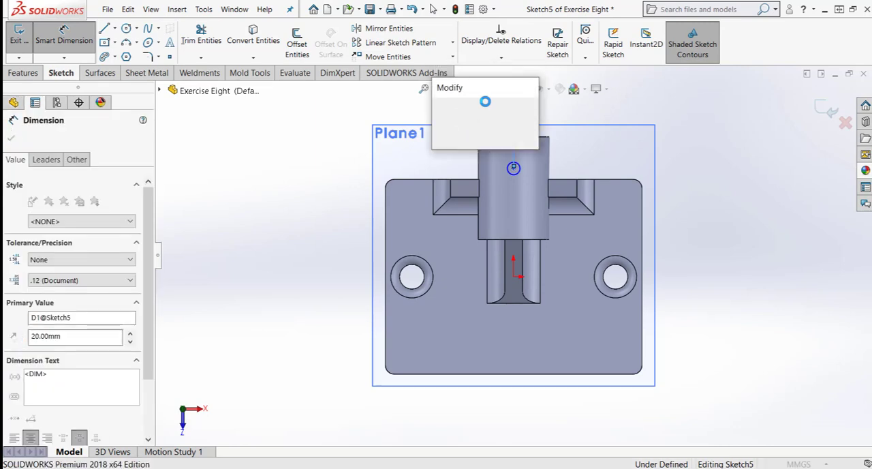
{"action": "type", "text": "22.5"}
{"action": "key", "text": "Return"}
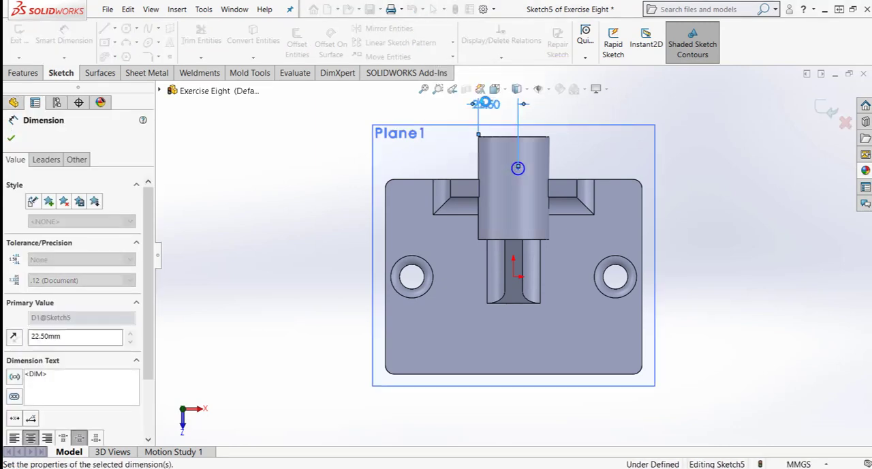
- Dimension the circle's centre from the cylinder's upper end edge at 29 mm
{"action": "left_click", "coordinate": [526, 170]}
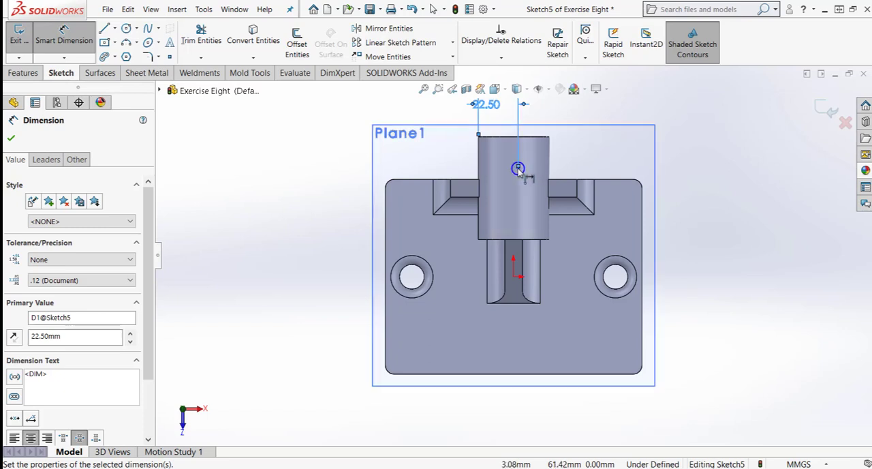
{"action": "left_click", "coordinate": [518, 168]}
{"action": "left_click", "coordinate": [535, 137]}
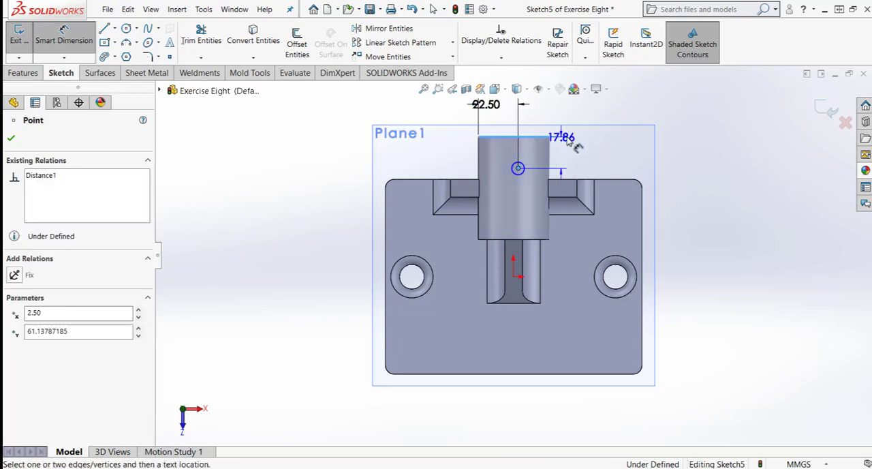
{"action": "left_click", "coordinate": [671, 151]}
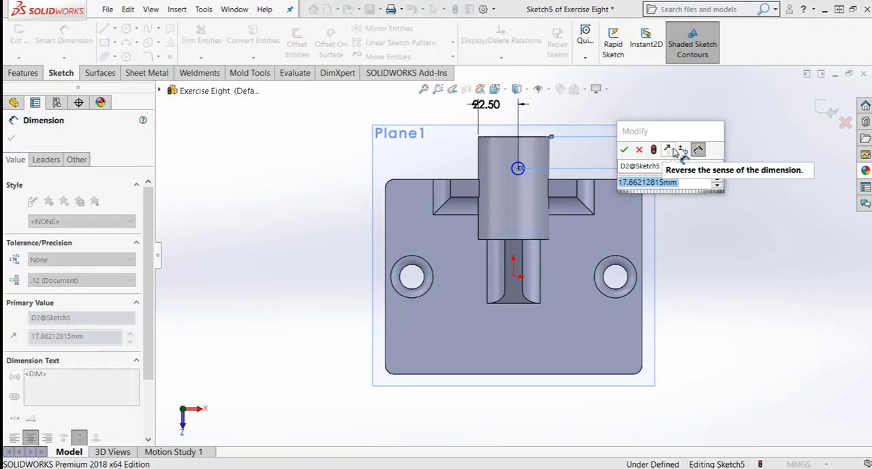
{"action": "type", "text": "29"}
{"action": "key", "text": "Return"}
{"action": "key", "text": "Escape"}
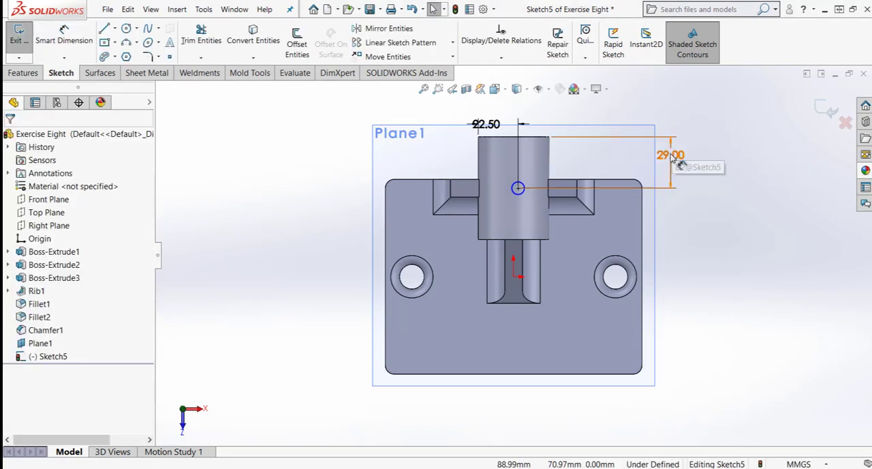
- Dimension the small circle on the cylinder with a diameter of 5 mm
{"action": "right_click_drag", "start_coordinate": [735, 254], "coordinate": [734, 218]}
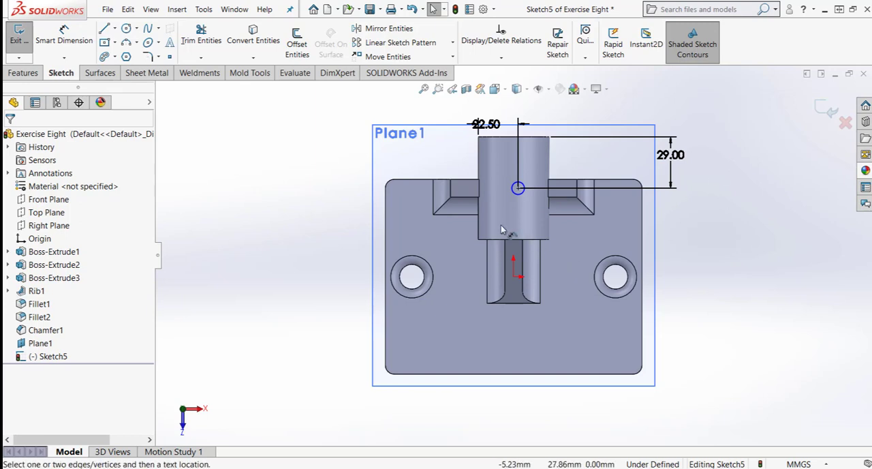
{"action": "left_click", "coordinate": [521, 196]}
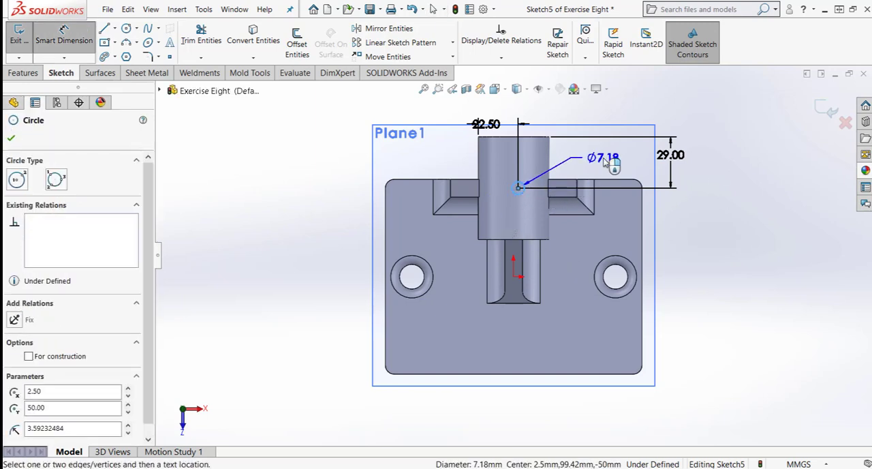
{"action": "left_click", "coordinate": [632, 120]}
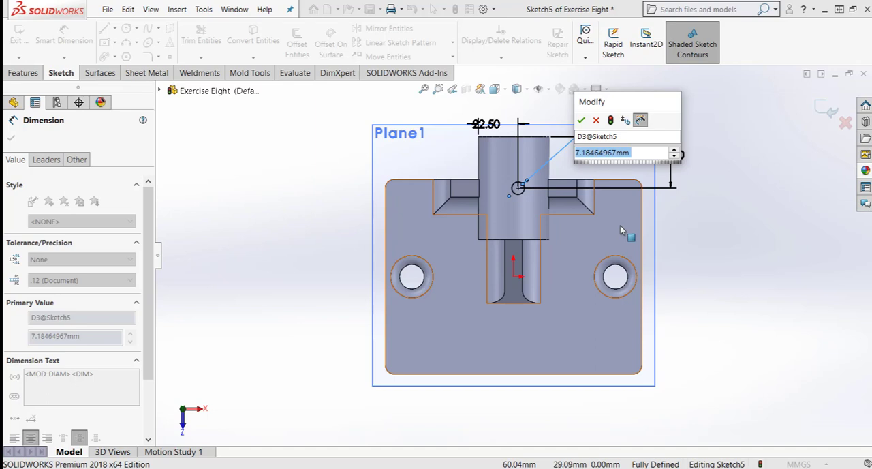
{"action": "type", "text": "5"}
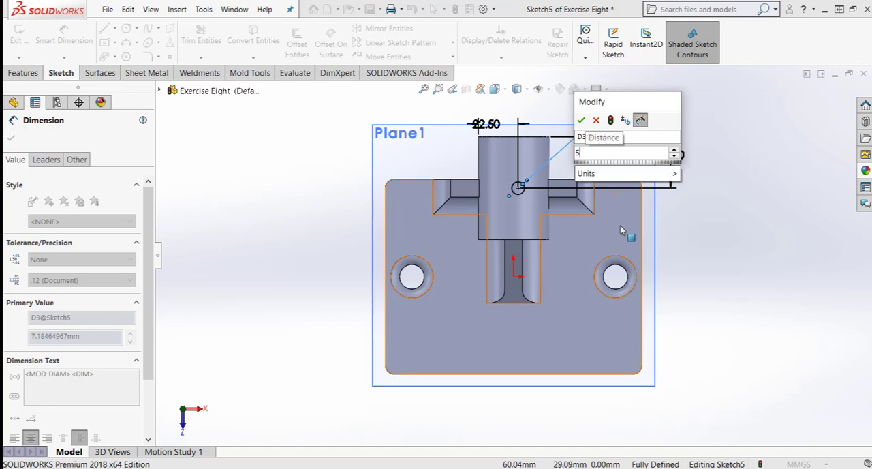
{"action": "key", "text": "Return"}
{"action": "key", "text": "Escape"}
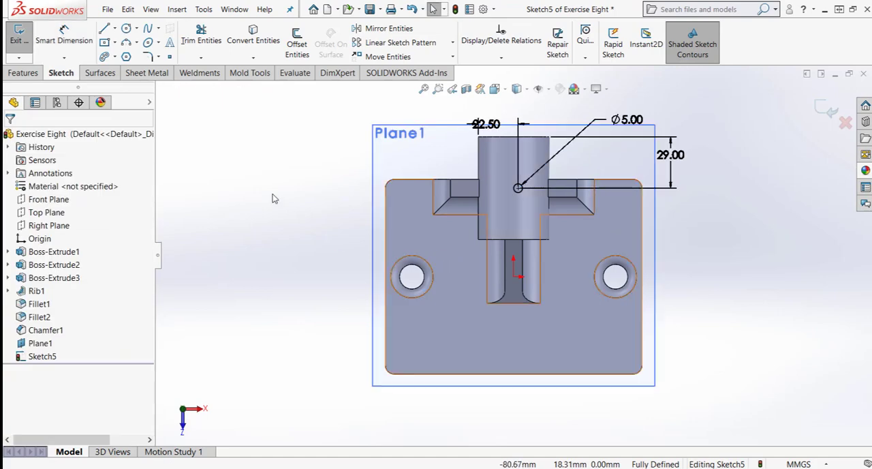
- Cut-extrude the 5 mm circle Through All in the reversed direction, upward through the cylinder wall
{"action": "left_click", "coordinate": [33, 74]}
{"action": "left_click", "coordinate": [190, 41]}
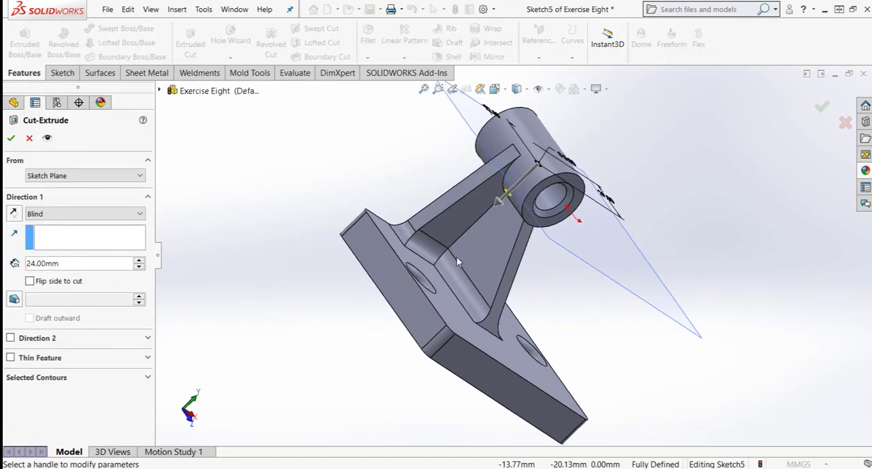
{"action": "left_click", "coordinate": [14, 215]}
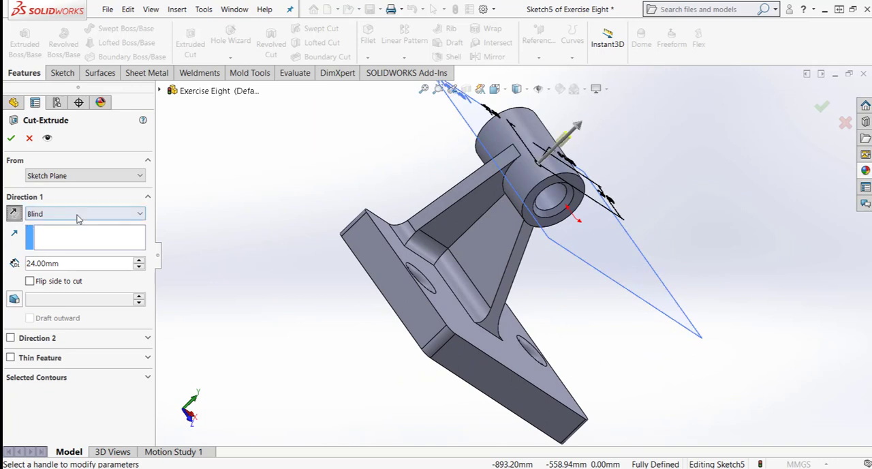
{"action": "left_click", "coordinate": [77, 214]}
{"action": "left_click", "coordinate": [75, 233]}
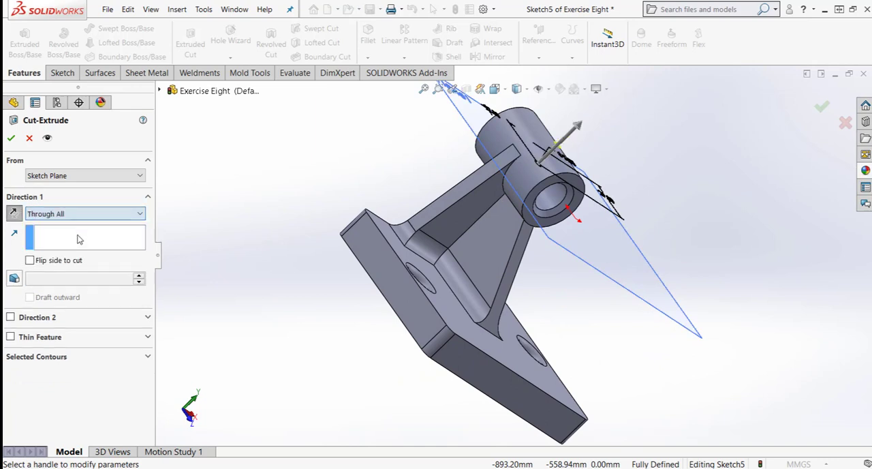
{"action": "left_click", "coordinate": [821, 109]}
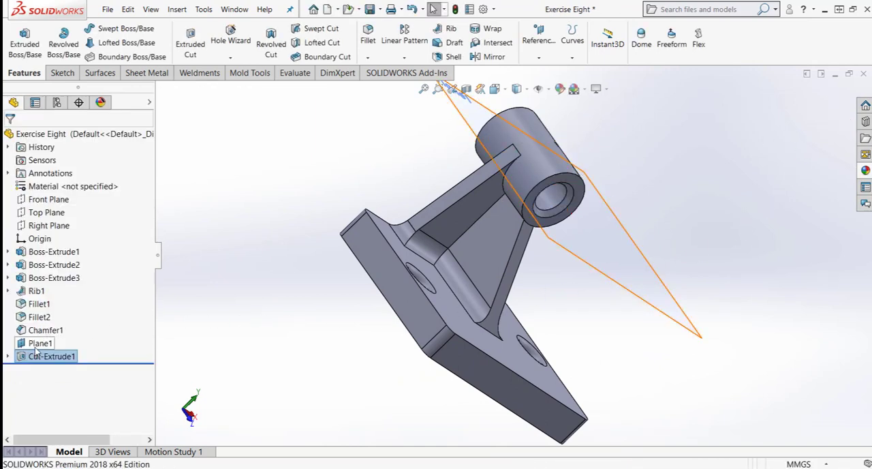
- Hide the reference plane Plane1 and turn the part to show the small hole on the cylinder
{"action": "right_click", "coordinate": [37, 350]}
{"action": "left_click", "coordinate": [60, 239]}
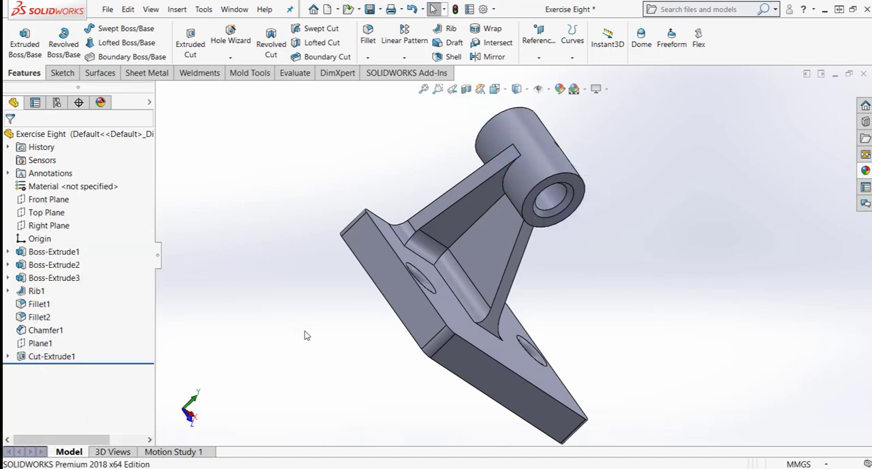
{"action": "middle_click_drag", "start_coordinate": [342, 328], "coordinate": [291, 381]}
{"action": "middle_click_drag", "start_coordinate": [611, 210], "coordinate": [555, 225]}
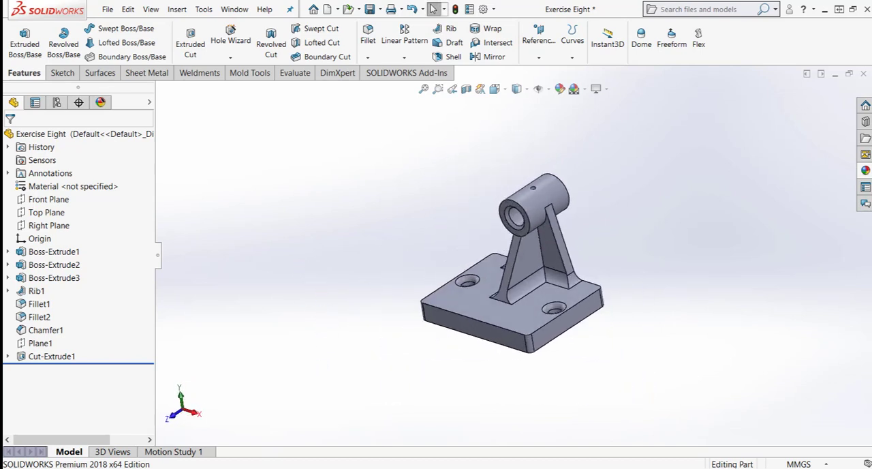
- Apply the brushed steel appearance from the Metal > Steel appearances to the whole part
{"action": "left_click", "coordinate": [863, 171]}
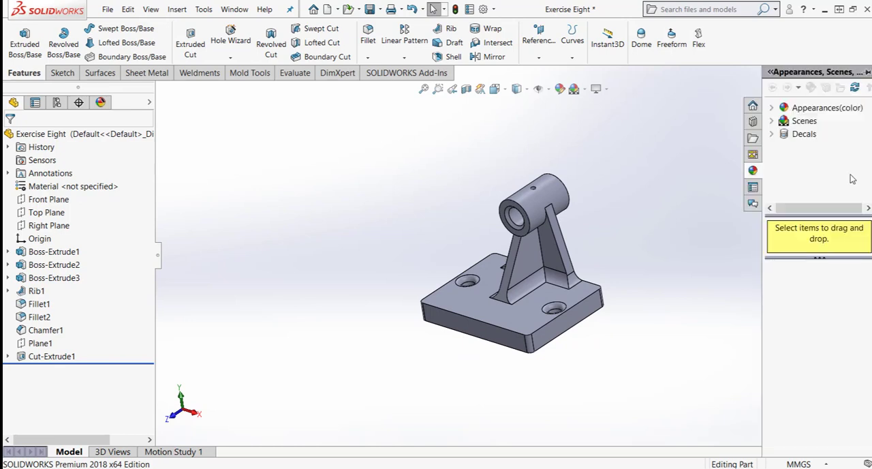
{"action": "left_click", "coordinate": [774, 109]}
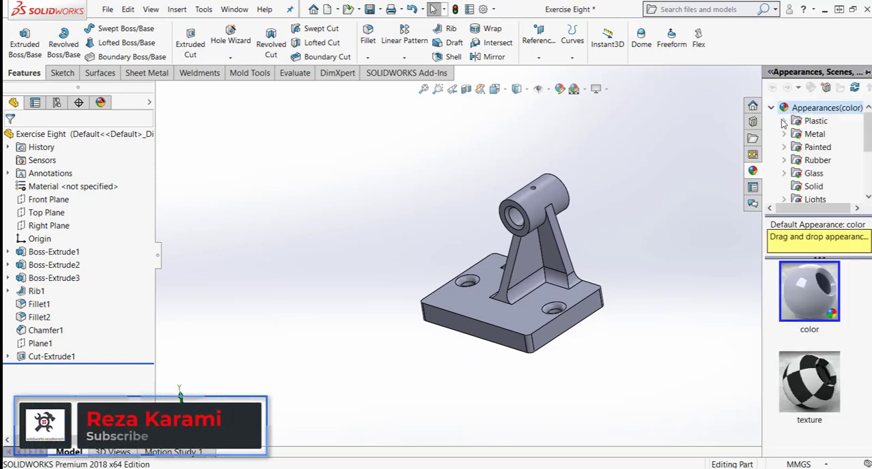
{"action": "left_click", "coordinate": [784, 134]}
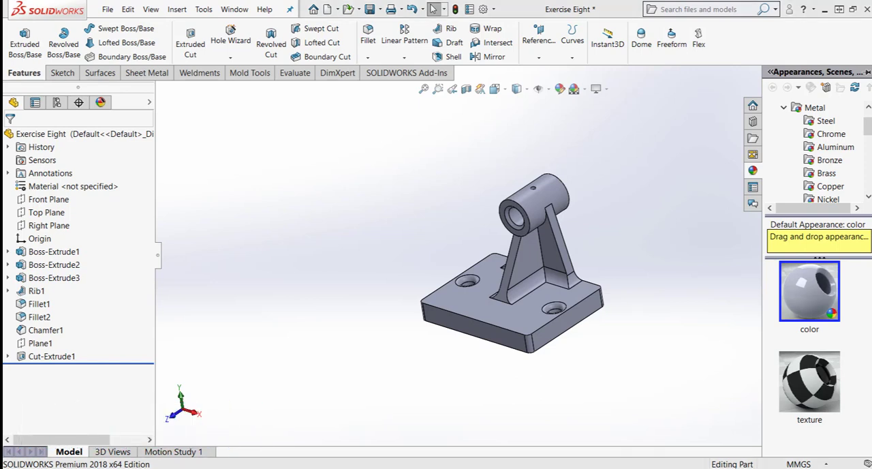
{"action": "left_click", "coordinate": [822, 122]}
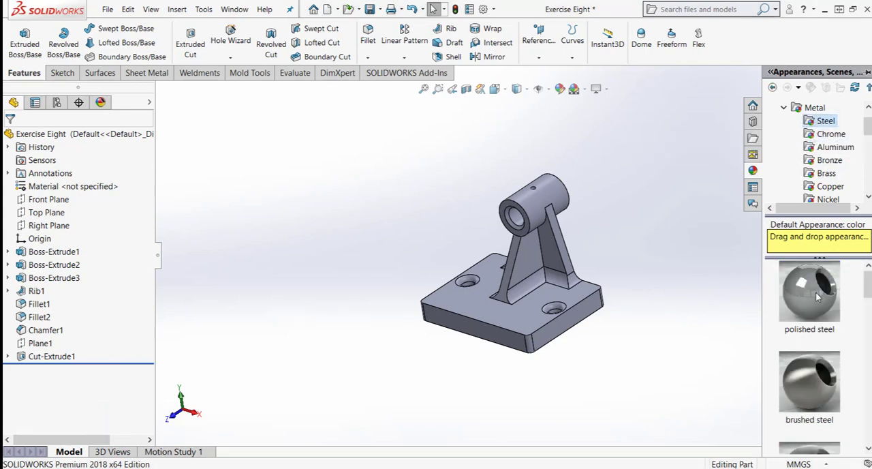
{"action": "left_click", "coordinate": [815, 383]}
{"action": "double_click", "coordinate": [815, 381]}
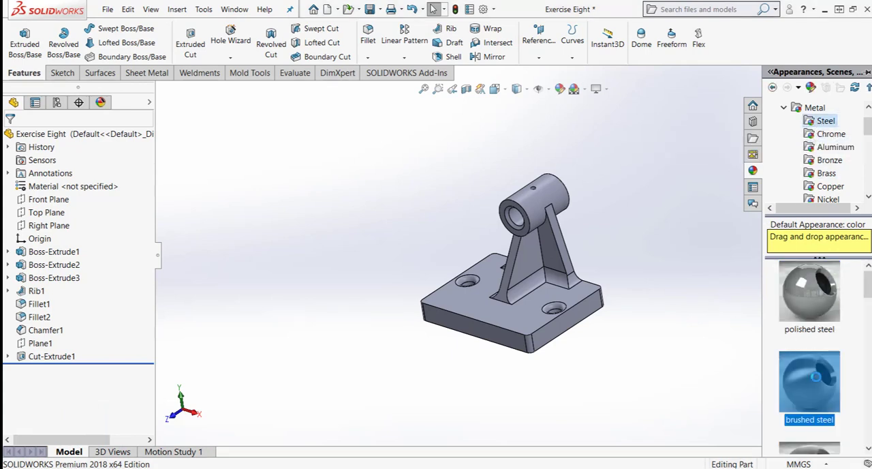
{"action": "left_click", "coordinate": [670, 393]}
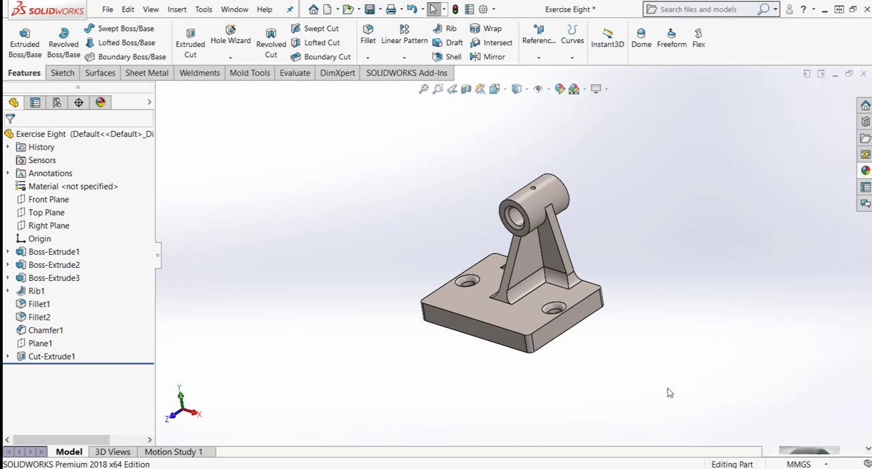
- Set the part to the Isometric view and save the file
{"action": "left_click", "coordinate": [495, 89]}
{"action": "left_click", "coordinate": [566, 120]}
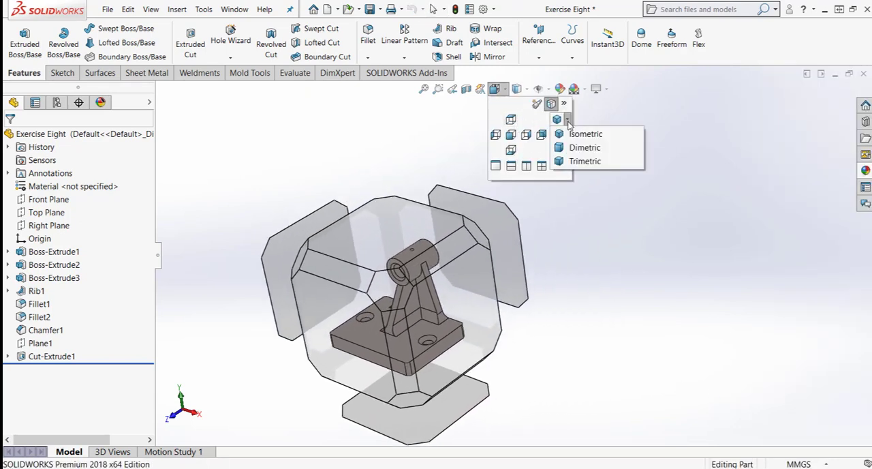
{"action": "left_click", "coordinate": [576, 129]}
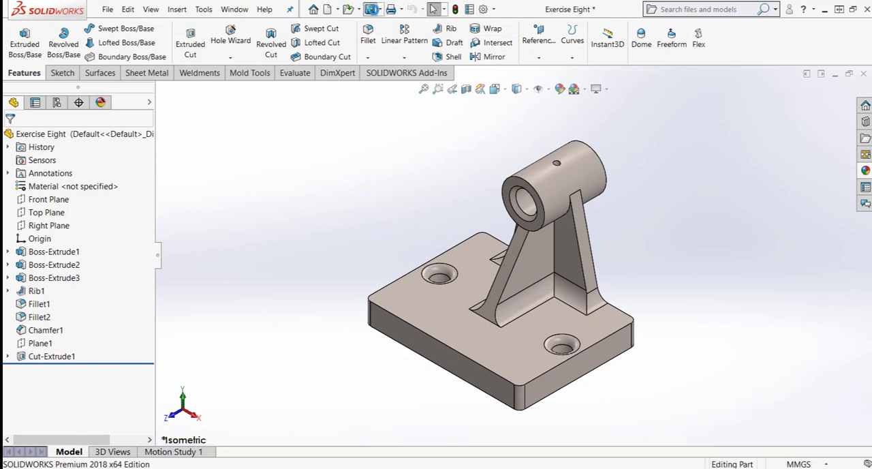
{"action": "key", "text": "ctrl+s"}
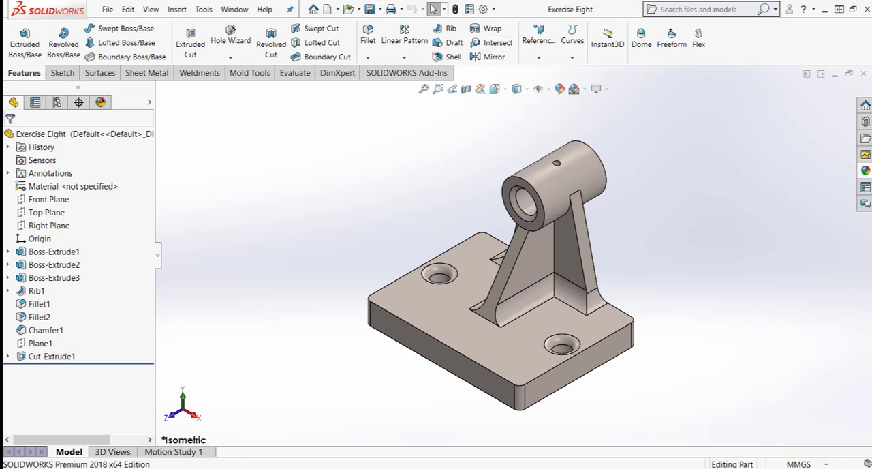